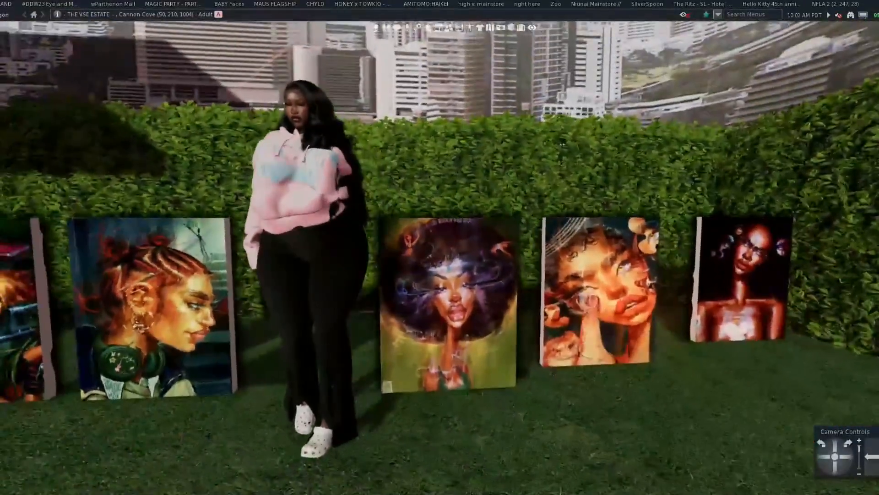
Examine the avatar and the five paintings lined up along the hedge from close, wide and raised viewpoints
scroll(451, 250, "up", 3)
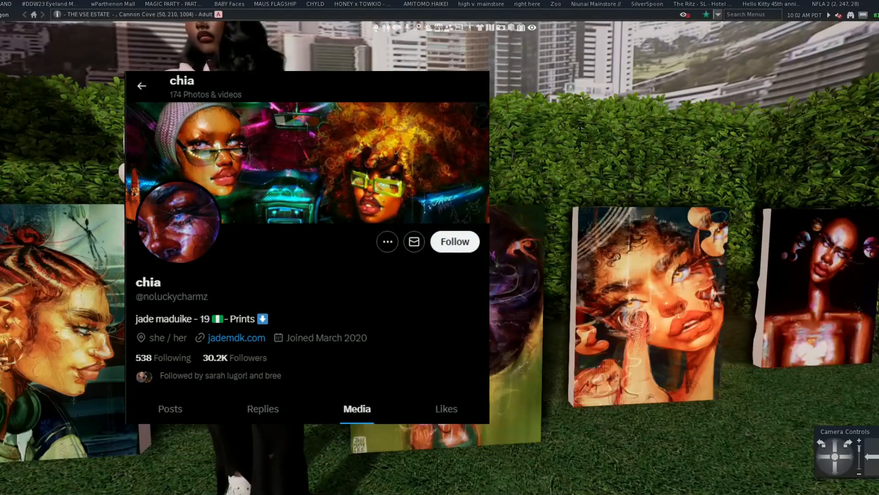
scroll(458, 244, "up", 2)
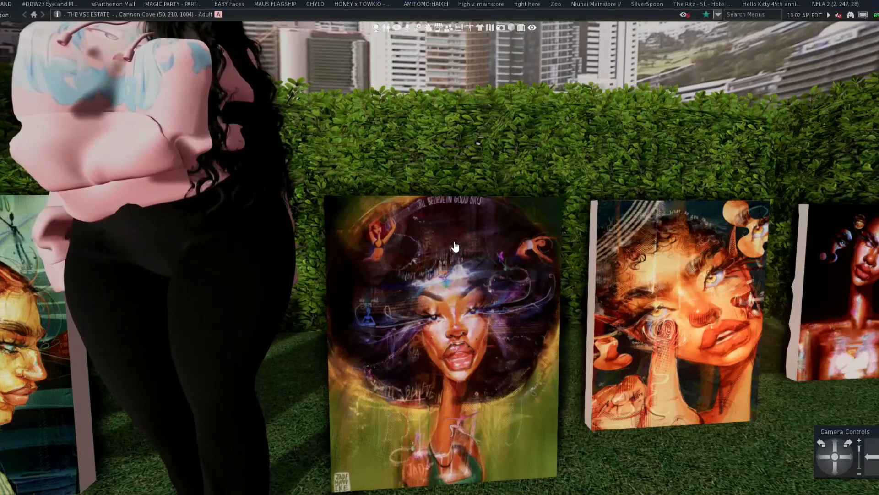
mouse_move(456, 245)
left_mouse_down("alt")
mouse_move(392, 250)
mouse_move(509, 244)
mouse_move(453, 239)
mouse_move(458, 232)
mouse_move(437, 228)
mouse_move(380, 254)
mouse_move(417, 267)
mouse_move(426, 323)
mouse_move(422, 286)
left_mouse_up("alt")
scroll(391, 249, "down", 4)
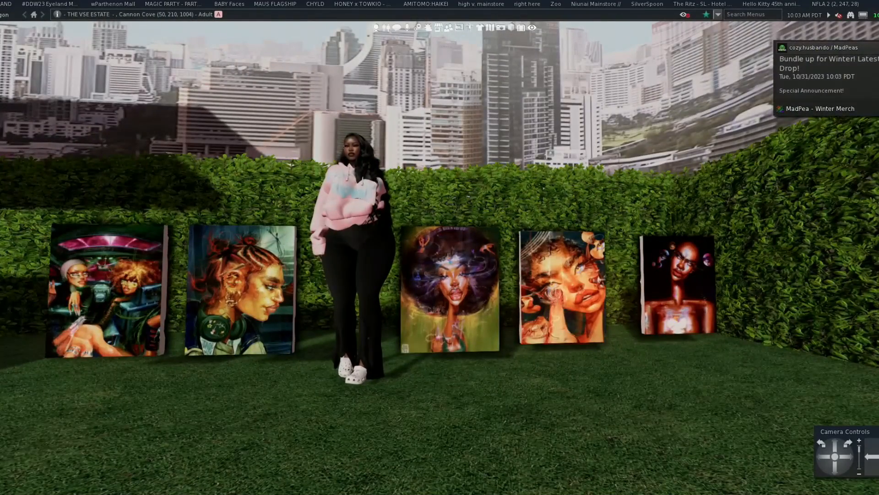
scroll(435, 278, "up", 3)
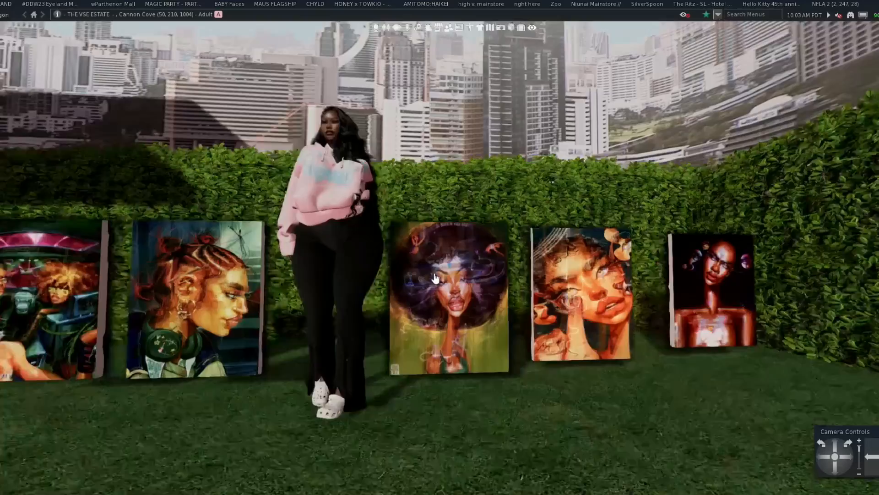
scroll(435, 278, "down", 5)
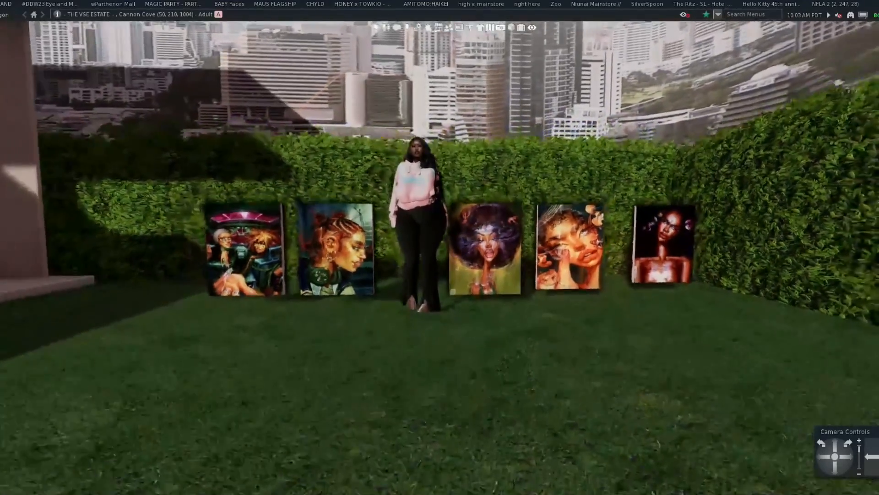
left_click_drag(456, 250, 456, 280, "ctrl+alt")
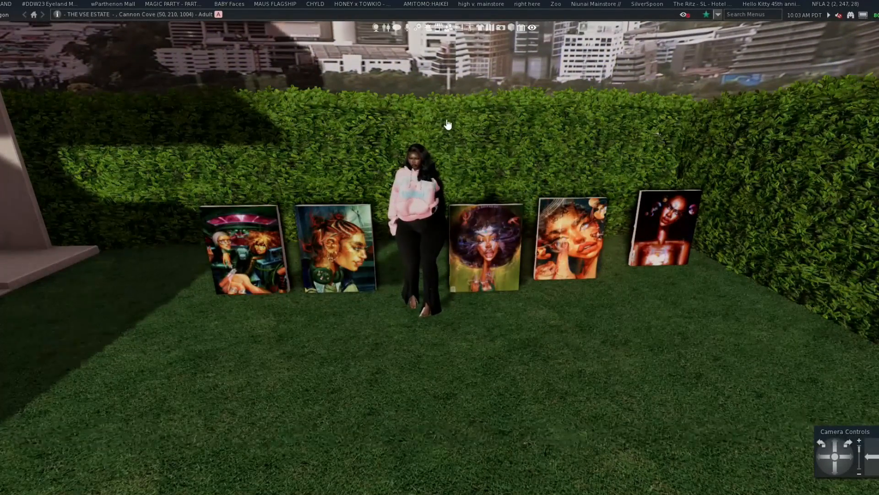
scroll(485, 161, "down", 5)
scroll(486, 162, "up", 5)
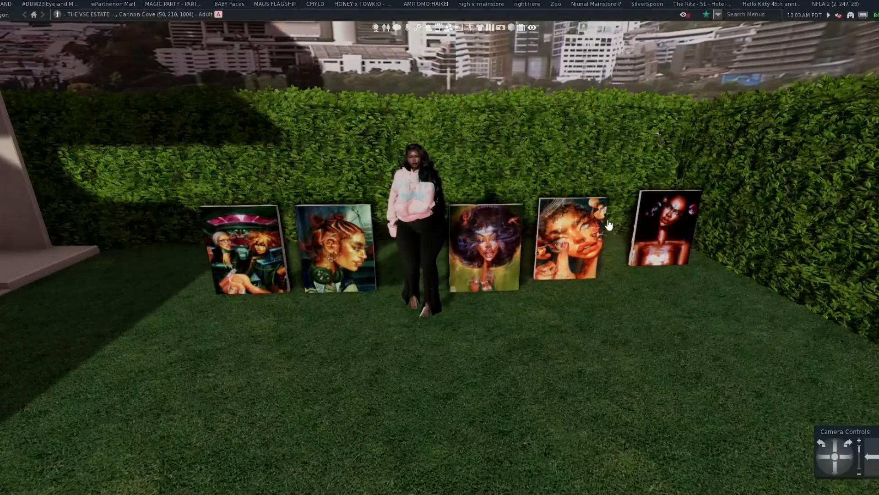
mouse_move(548, 297)
left_mouse_down()
mouse_move(549, 261)
mouse_move(660, 248)
left_mouse_up()
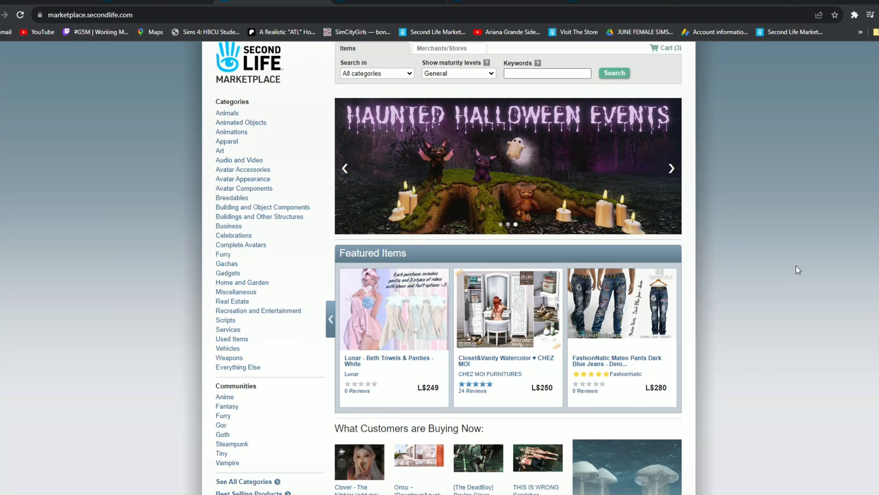
Switch to the Second Life Marketplace and open the store information form from the merchant home page
scroll(796, 265, "up", 1)
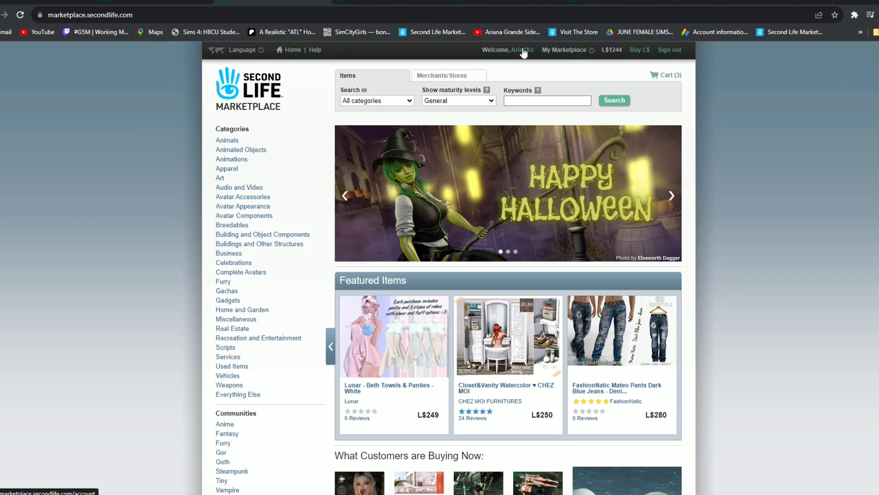
left_click(571, 55)
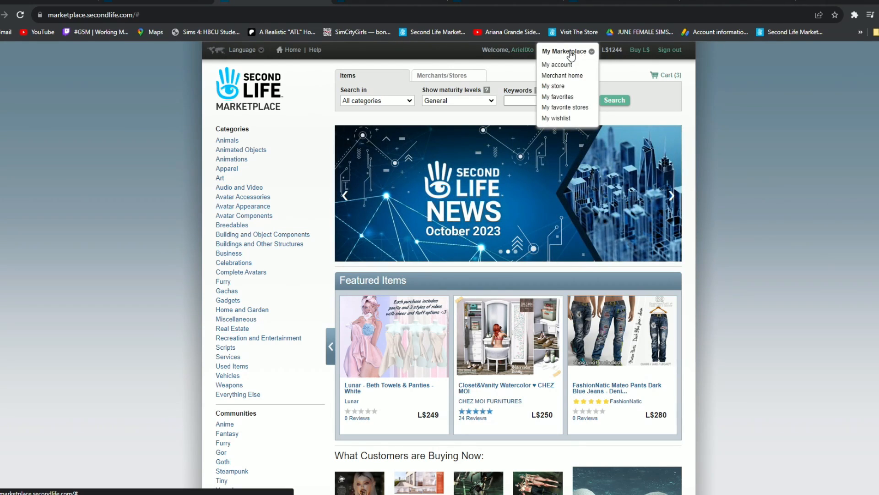
left_click(568, 76)
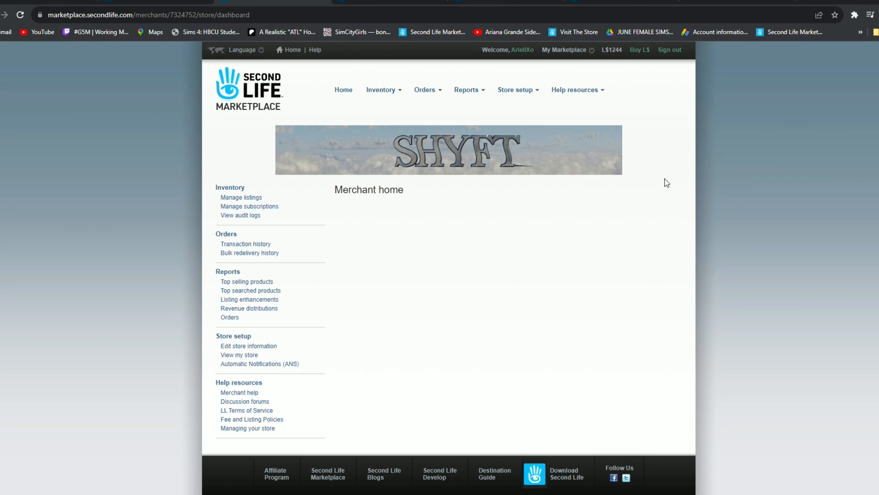
left_click(232, 338)
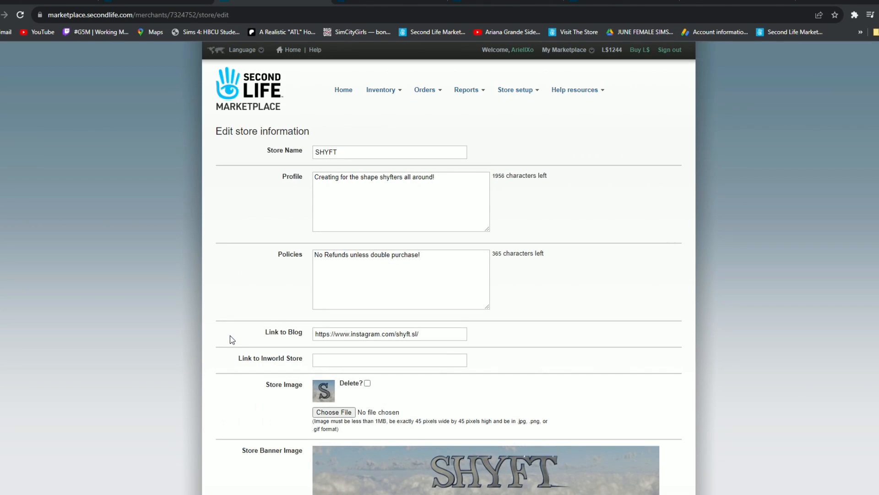
Review the Store Name, Profile and Policies fields of the store information form
scroll(489, 258, "down", 4)
scroll(487, 255, "up", 4)
left_click_drag(357, 150, 271, 163)
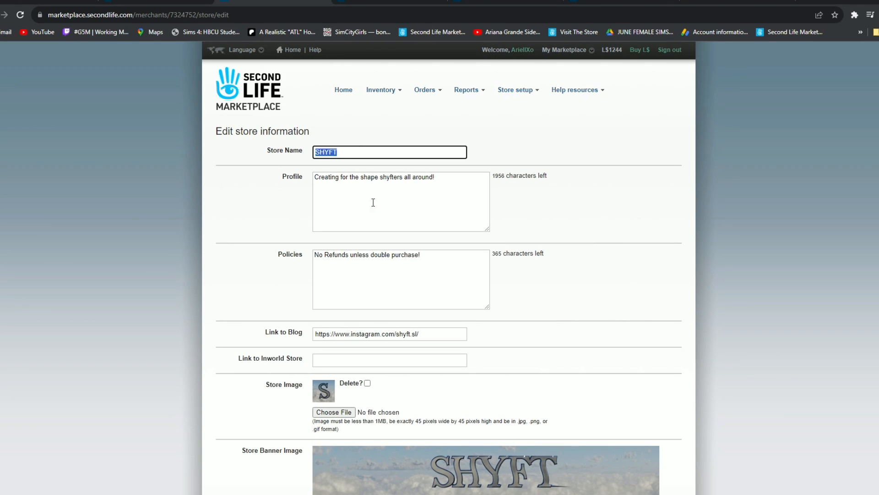
left_click(425, 213)
left_click_drag(465, 181, 276, 187)
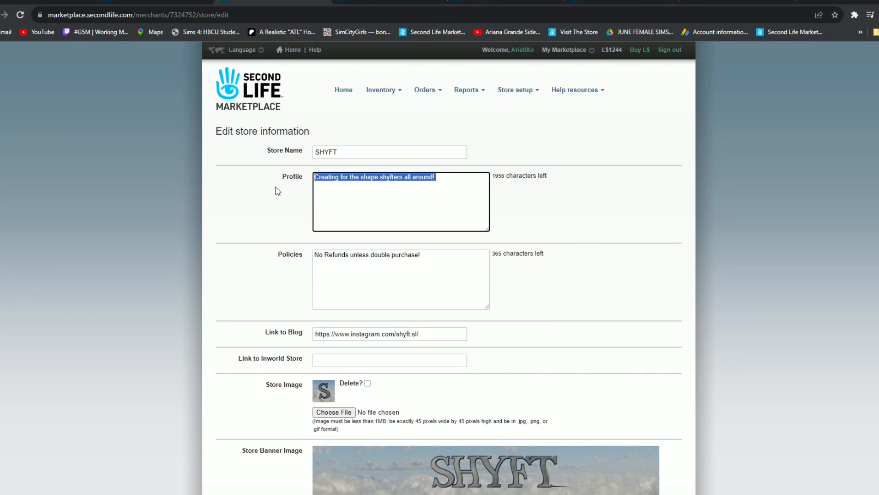
left_click(393, 191)
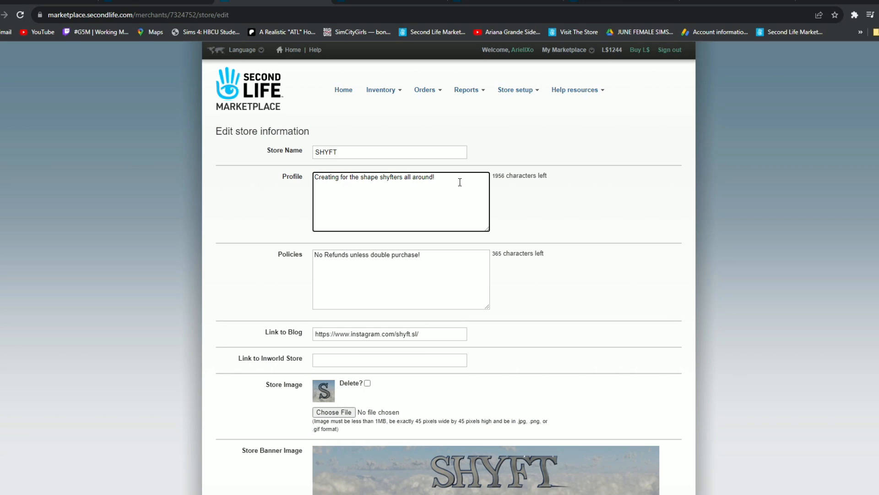
left_click(469, 256)
left_click_drag(453, 253, 307, 269)
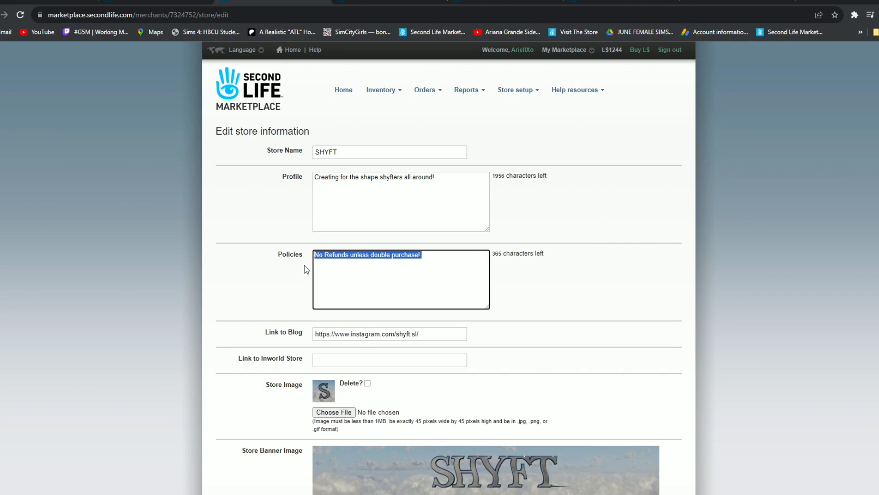
left_click(417, 282)
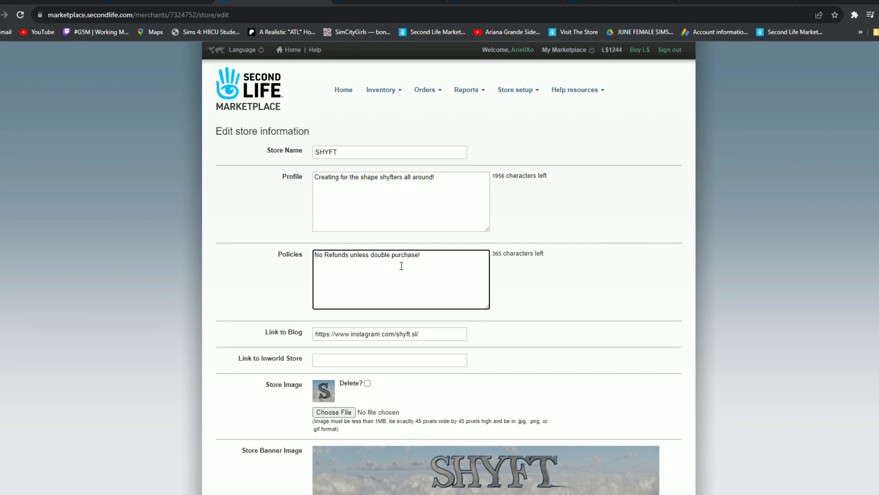
left_click(588, 267)
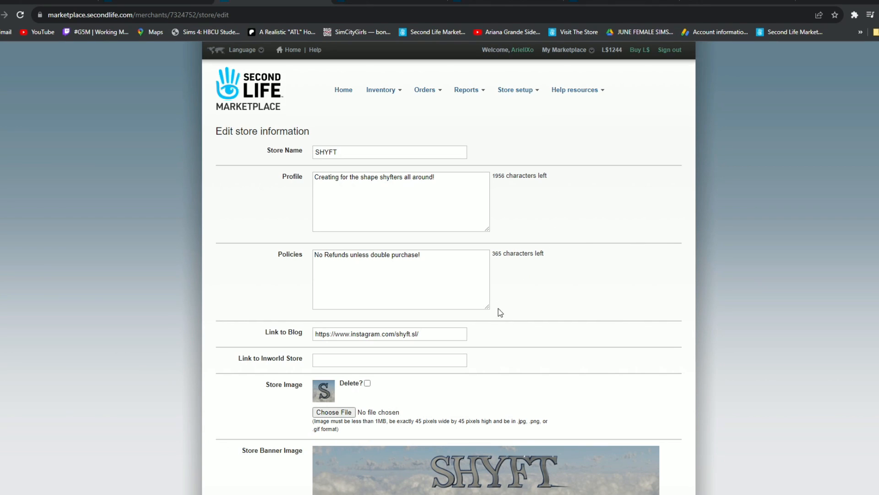
Review the Link to Blog and Link to Inworld Store fields of the store information form
scroll(526, 283, "down", 2)
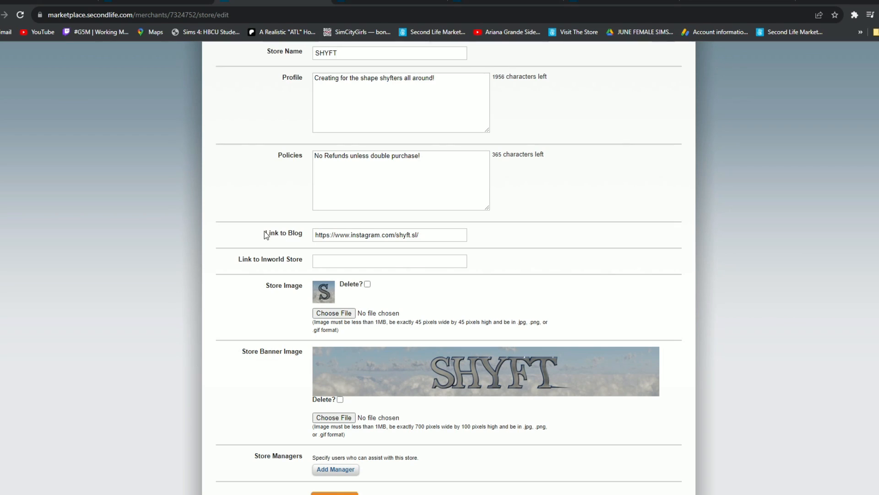
left_click_drag(266, 233, 300, 234)
left_click_drag(443, 240, 521, 242)
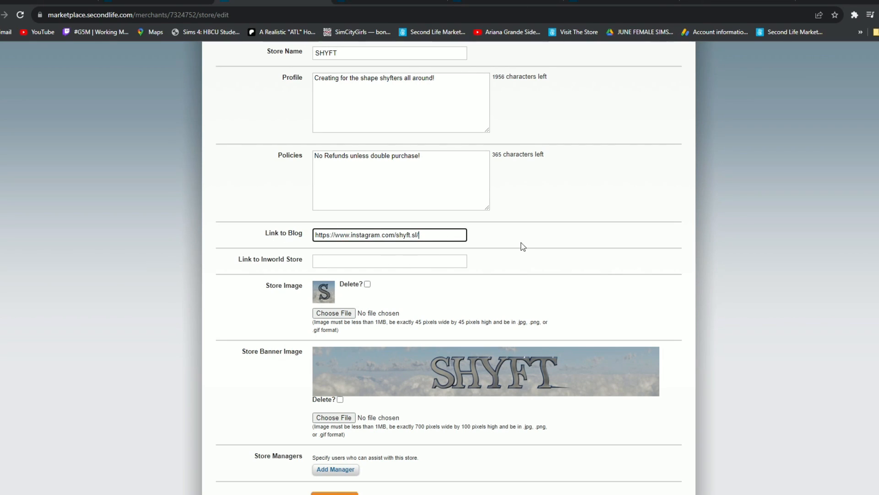
left_click(521, 242)
scroll(537, 240, "up", 2)
scroll(541, 220, "down", 2)
scroll(541, 219, "down", 1)
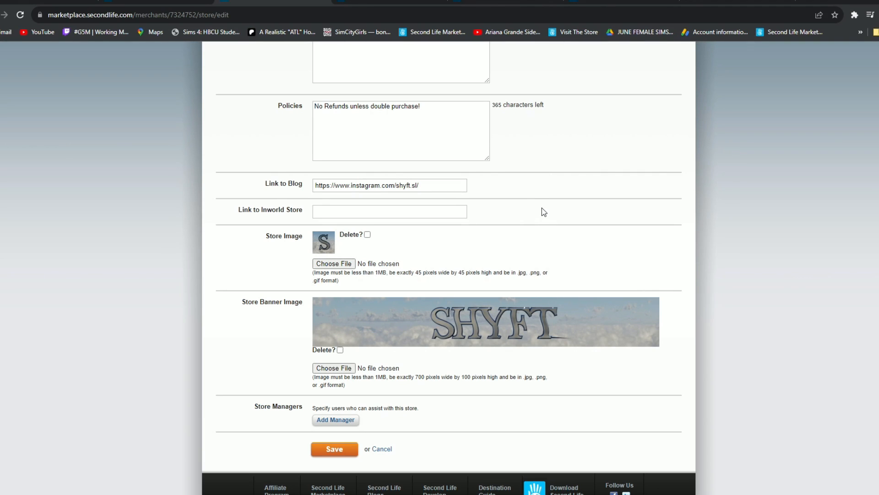
left_click_drag(237, 210, 291, 208)
left_click(341, 210)
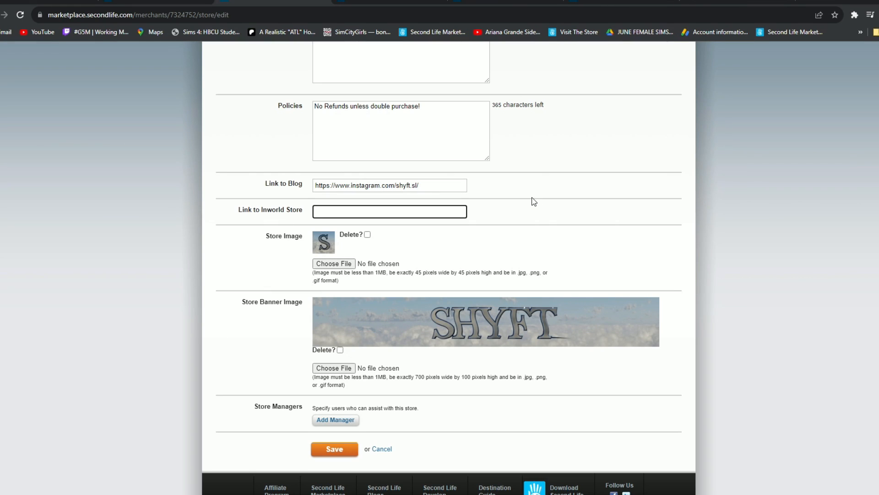
Look over the Store Image section and the upload note under the Store Banner Image
scroll(559, 183, "down", 1)
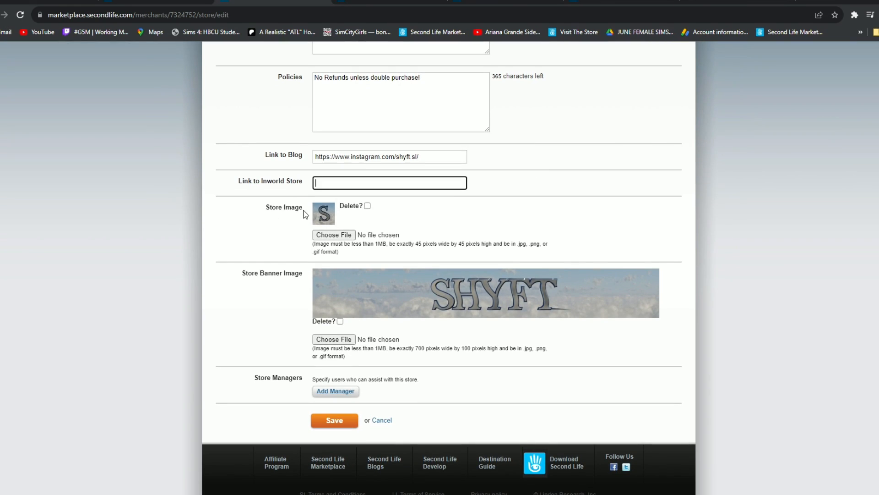
triple_click(305, 214)
left_click(466, 211)
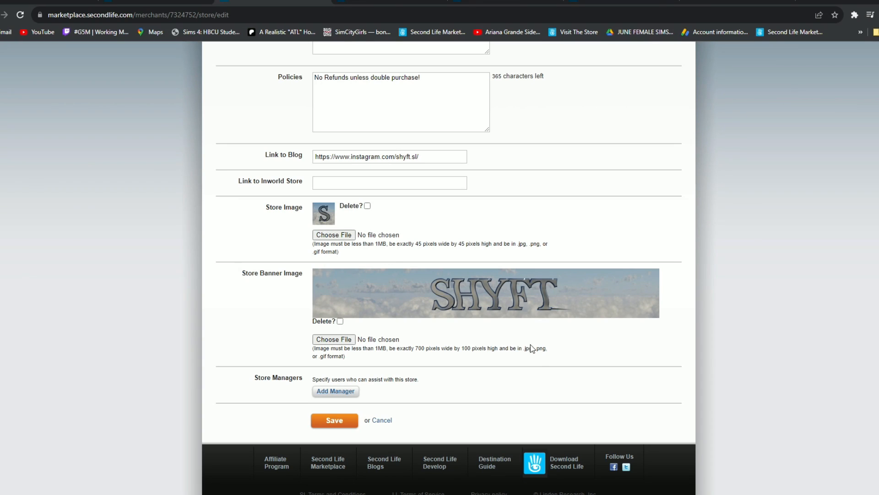
left_click_drag(535, 348, 320, 356)
left_click(319, 356)
Check the required pixel dimensions and file formats for the store image and the store banner image
left_click_drag(521, 246, 472, 246)
left_click(472, 246)
left_click_drag(420, 241, 428, 244)
left_click(467, 247)
left_click_drag(341, 252, 316, 243)
left_click(482, 243)
left_click_drag(549, 244, 314, 266)
left_click(370, 255)
left_click_drag(415, 245, 451, 240)
left_click(470, 244)
left_click_drag(434, 357, 463, 350)
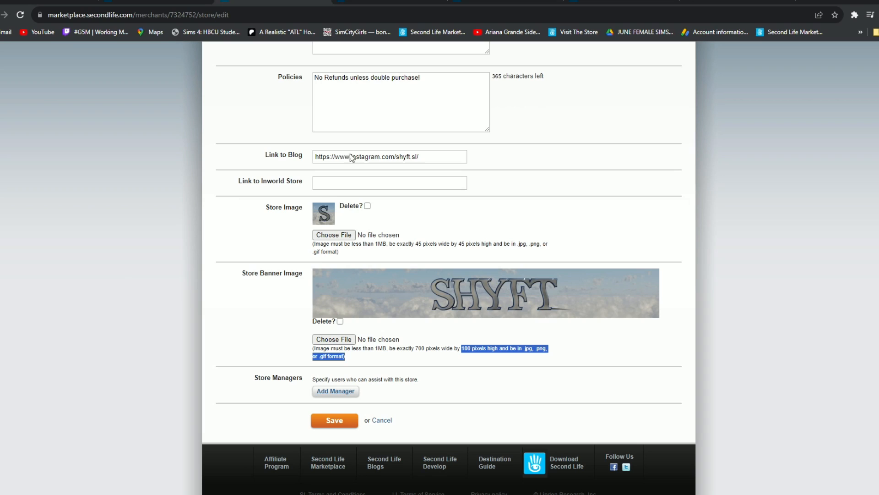
left_click(568, 340)
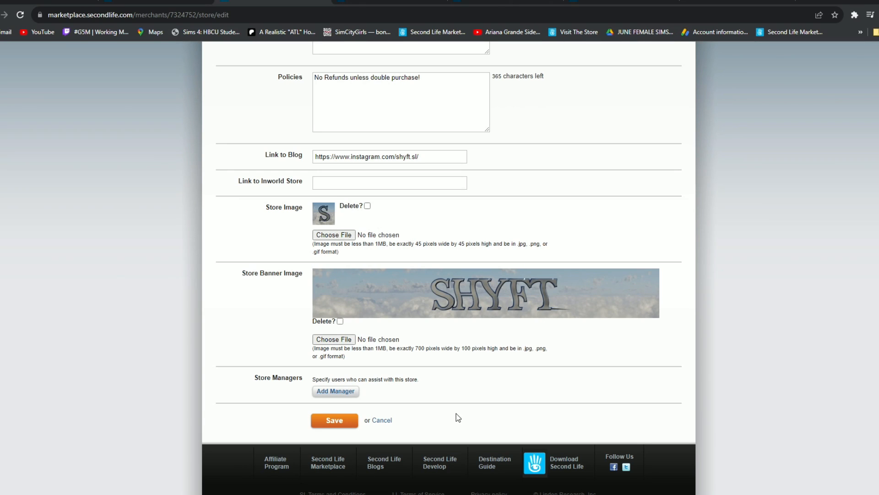
Read the Store Managers section and look through the whole store information form once more
left_click_drag(273, 377, 290, 375)
left_click(382, 376)
left_click_drag(419, 379, 387, 380)
scroll(257, 162, "up", 5)
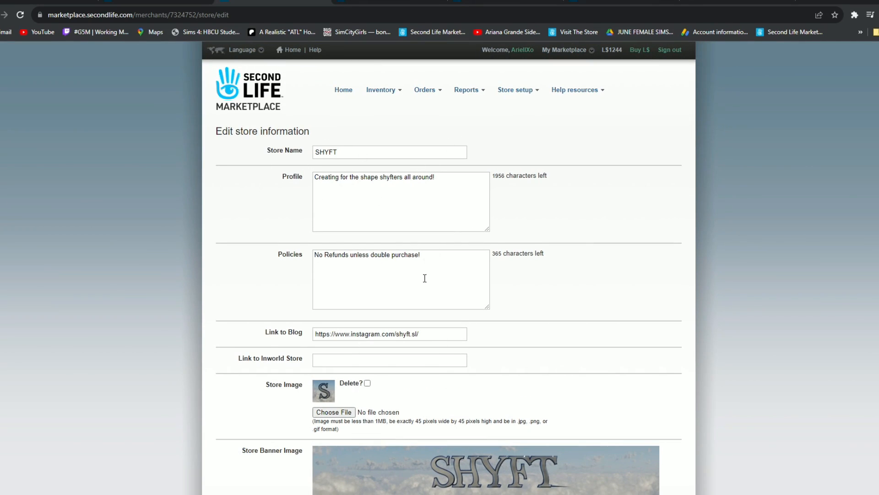
scroll(424, 278, "down", 3)
scroll(410, 337, "up", 3)
scroll(699, 408, "down", 5)
scroll(623, 340, "up", 5)
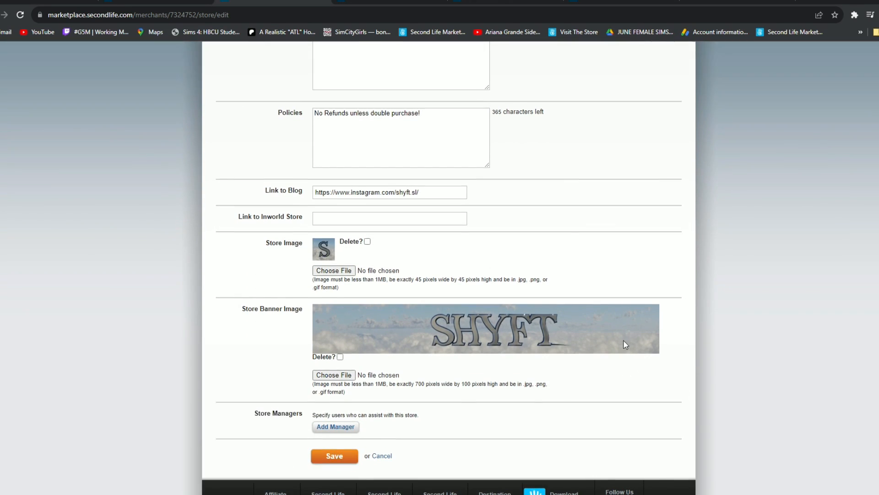
Return to the merchant home page and open the store's Manage listings page
left_click(570, 50)
left_click(569, 75)
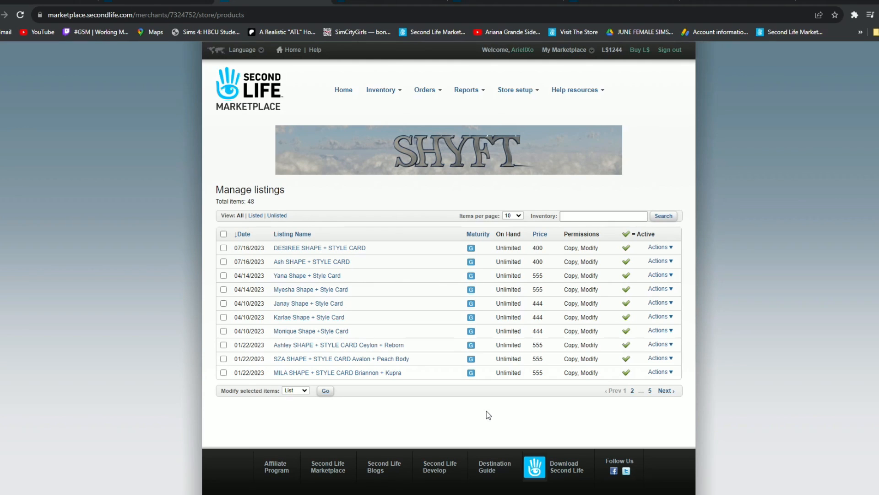
scroll(568, 399, "down", 1)
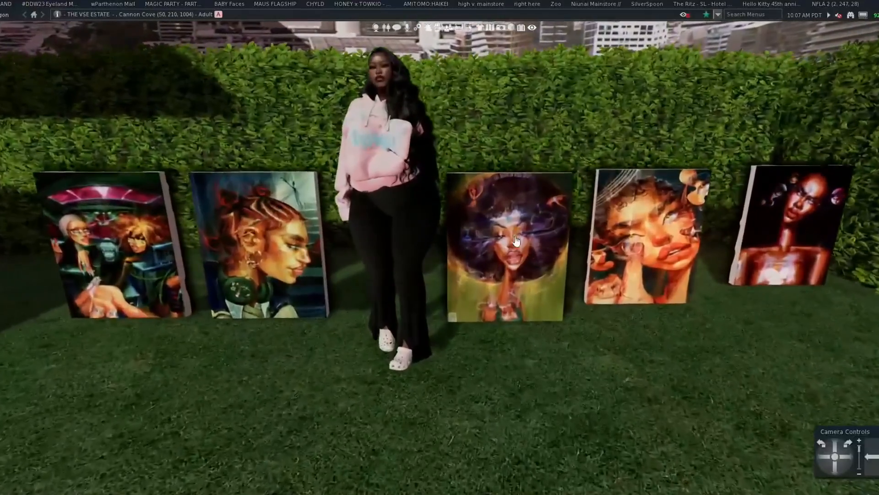
Switch back to the Second Life viewer, frame the avatar with the paintings, and open the inventory
mouse_move(516, 241)
left_mouse_down()
mouse_move(520, 248)
mouse_move(503, 233)
mouse_move(504, 219)
left_mouse_up()
left_click_drag(454, 249, 459, 206)
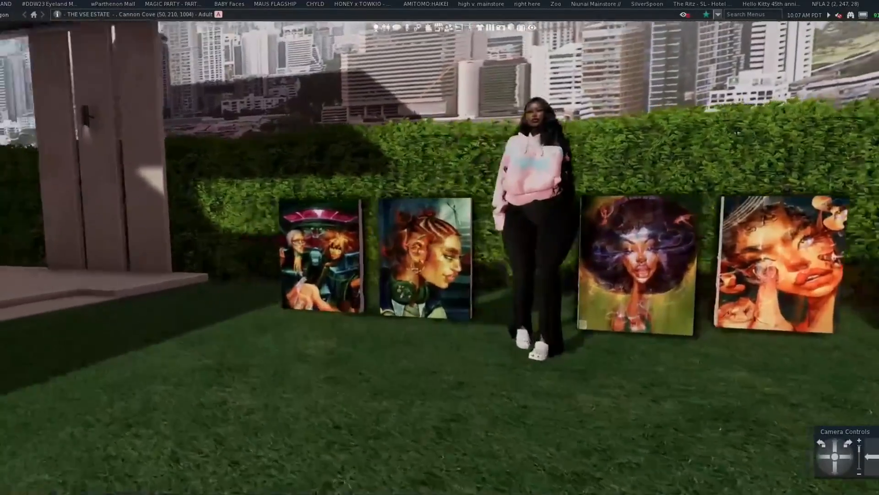
mouse_move(544, 238)
left_mouse_down()
mouse_move(568, 222)
mouse_move(555, 243)
left_mouse_up()
left_click(555, 243, "alt")
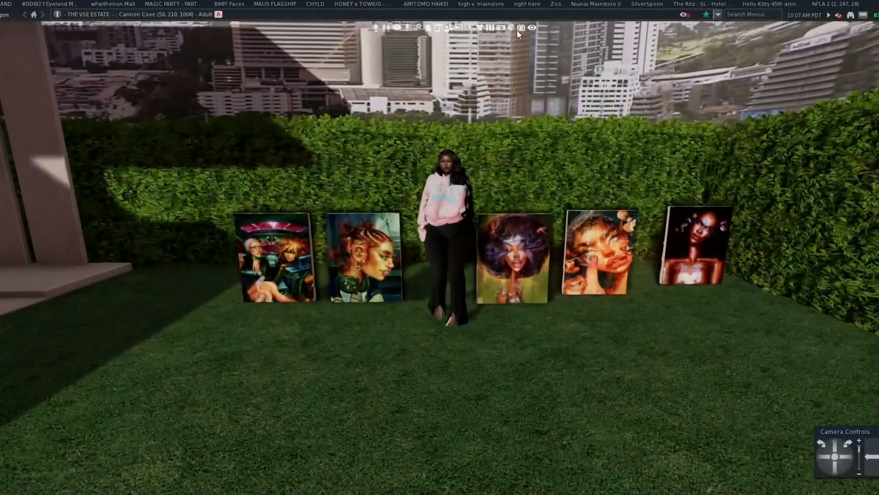
left_click(520, 28)
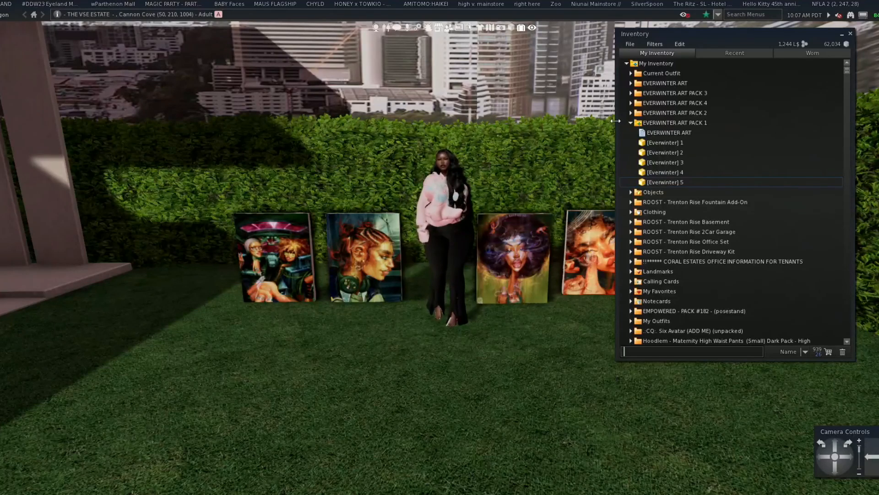
Collapse the EVERWINTER ART PACK 1 folder and briefly check inside the EVERWINTER ART folder in the inventory
left_click(633, 122)
left_click(632, 123)
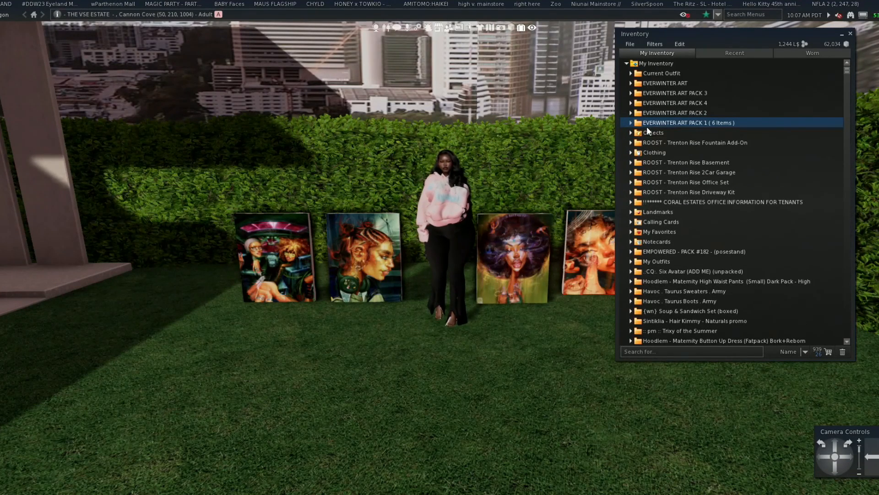
left_click(630, 83)
left_click(631, 83)
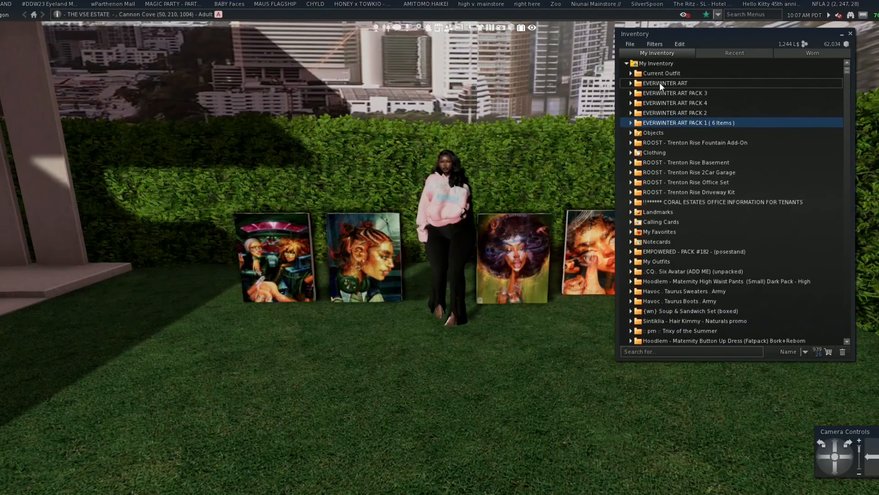
left_click(631, 93)
left_click(631, 93)
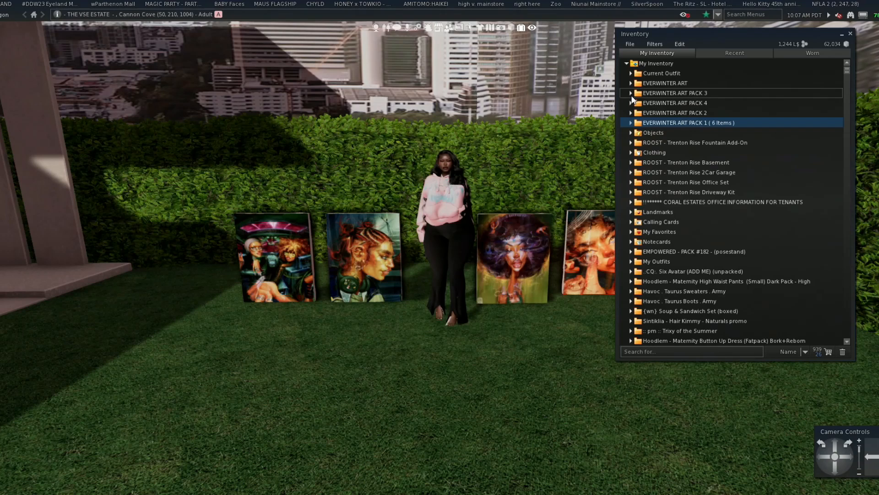
left_click_drag(688, 35, 758, 57)
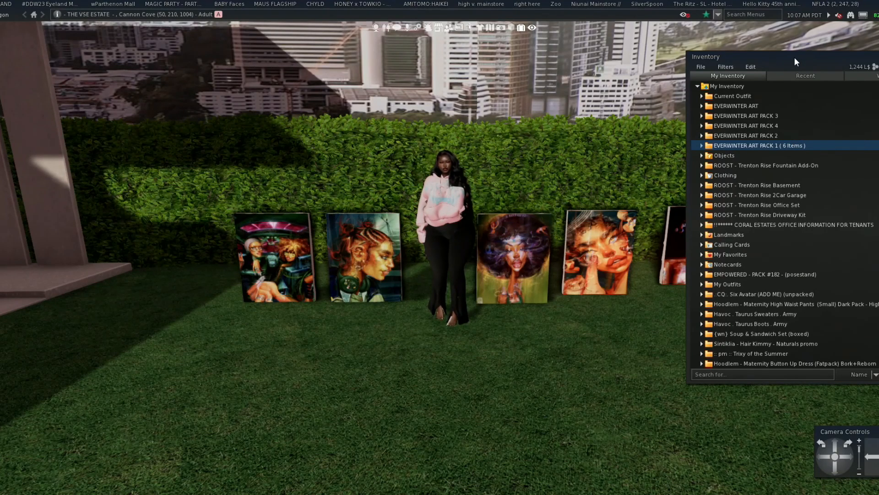
left_click_drag(794, 57, 687, 48)
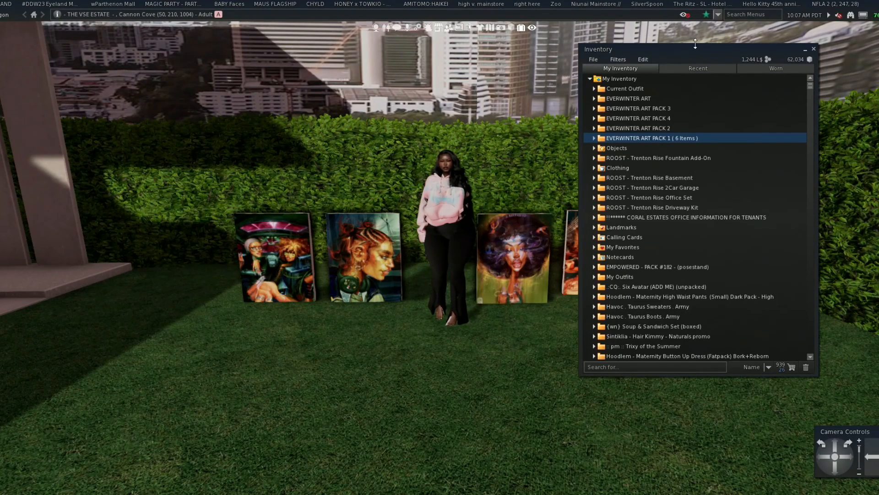
left_click_drag(635, 46, 654, 48)
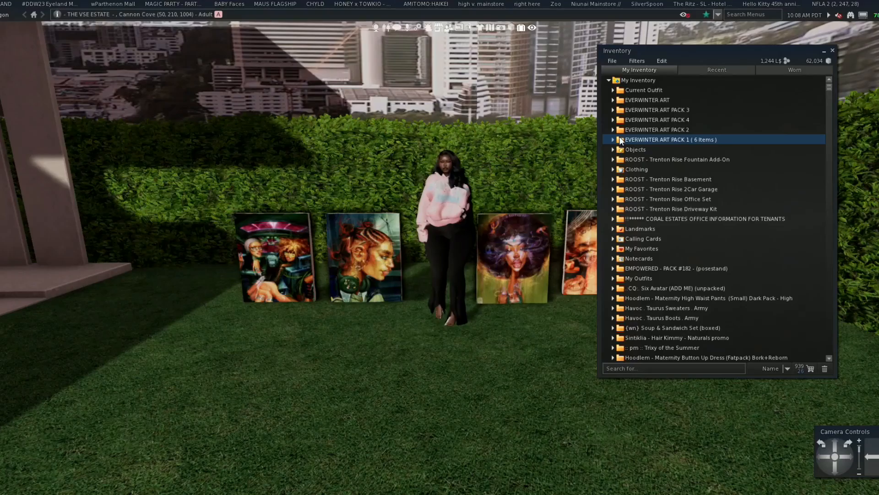
mouse_move(532, 311)
left_mouse_down()
mouse_move(578, 303)
mouse_move(522, 309)
left_mouse_up()
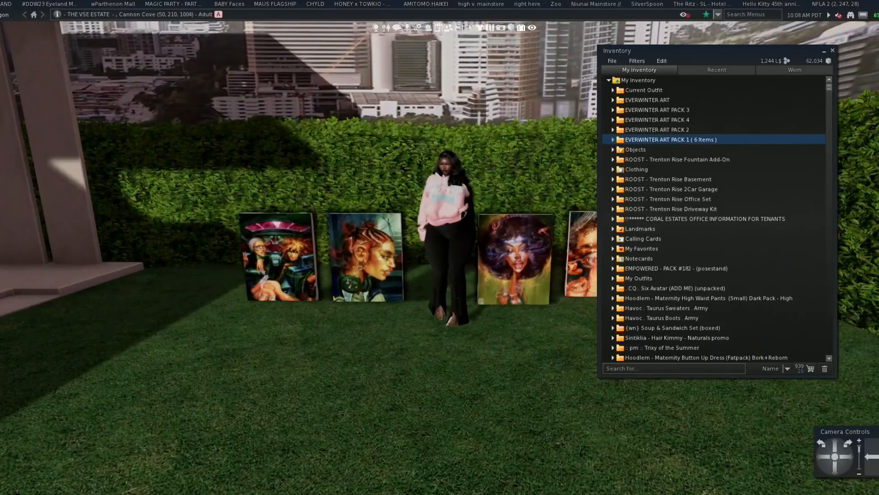
mouse_move(512, 320)
left_mouse_down()
mouse_move(552, 284)
mouse_move(549, 260)
left_mouse_up()
Check the properties and next-owner permissions of [Everwinter] 1 in EVERWINTER ART PACK 1, and collapse the folder again
left_click(613, 140)
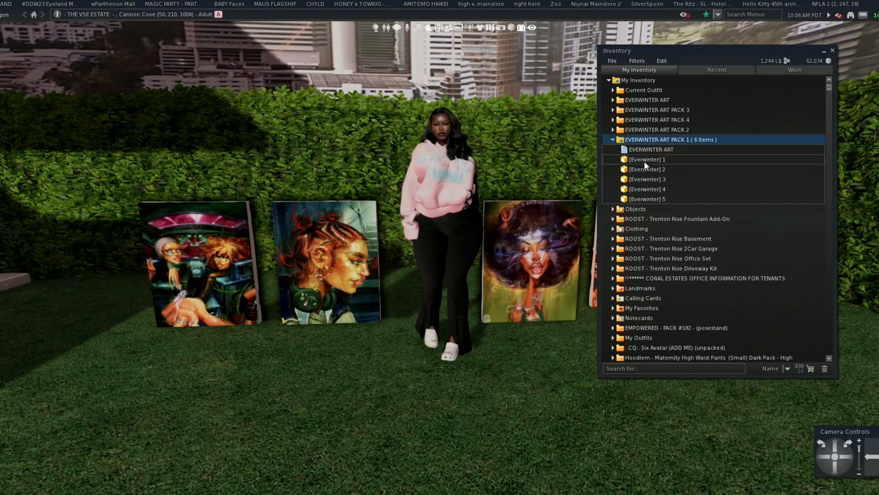
right_click(676, 158)
left_click(724, 171)
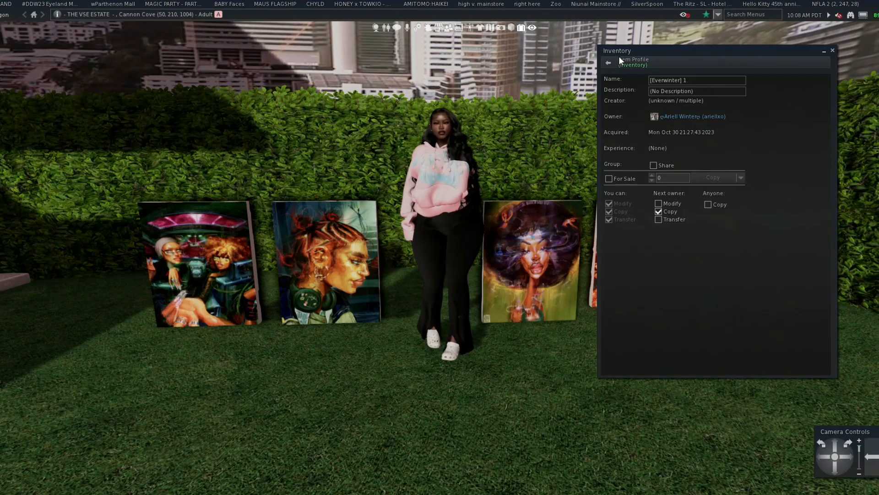
left_click(607, 64)
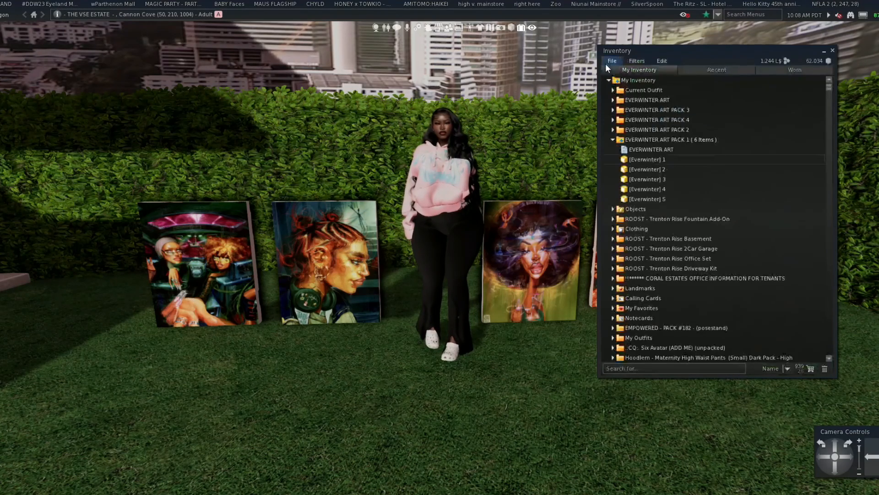
left_click(613, 139)
Copy the EVERWINTER ART PACK 1 folder to the Marketplace listings and select the copy there
left_click_drag(664, 48, 634, 21)
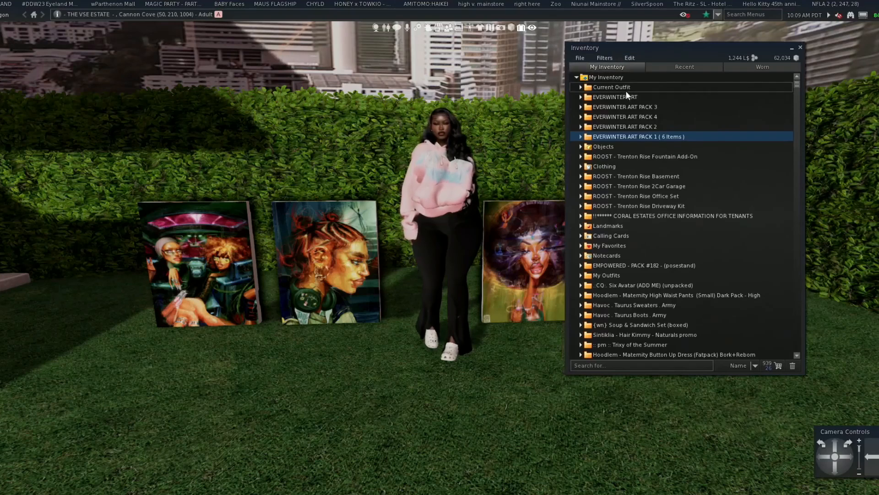
right_click(639, 136)
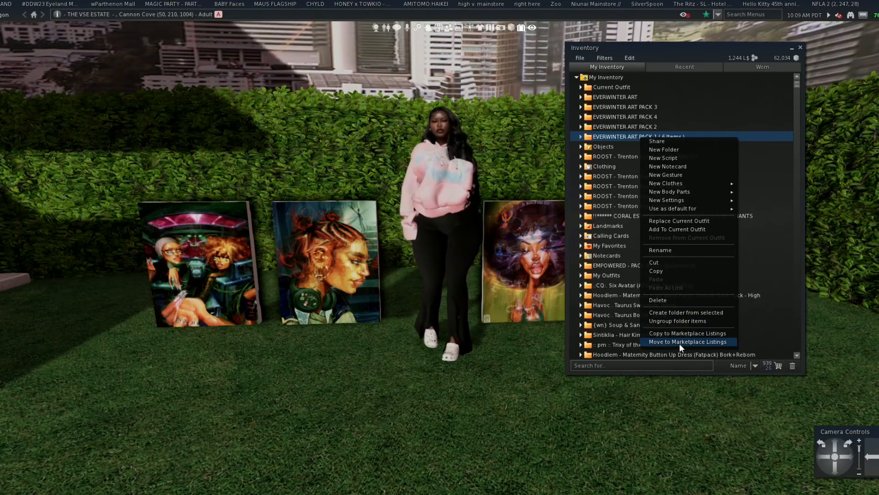
left_click(598, 134)
right_click(594, 136)
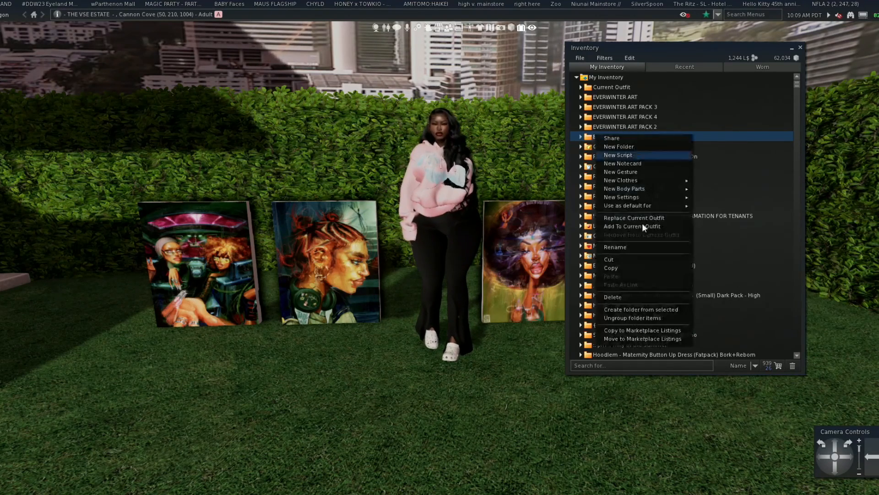
left_click(633, 330)
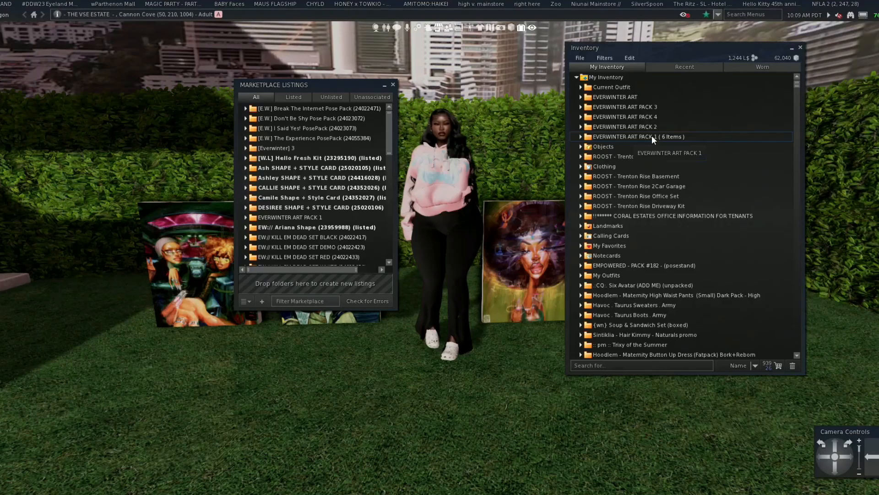
scroll(316, 144, "down", 1)
scroll(315, 145, "down", 1)
left_click(302, 177)
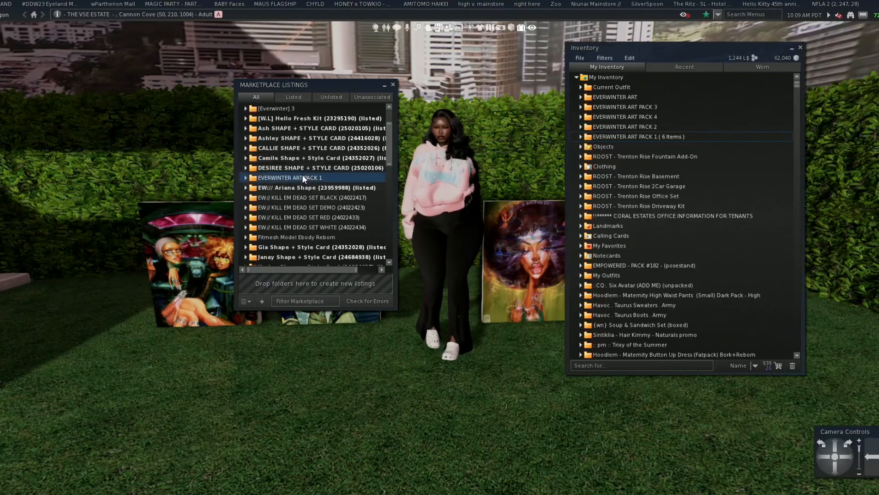
Copy the EVERWINTER ART PACK 2, PACK 4 and PACK 3 inventory folders to the Marketplace listings
left_click(660, 126)
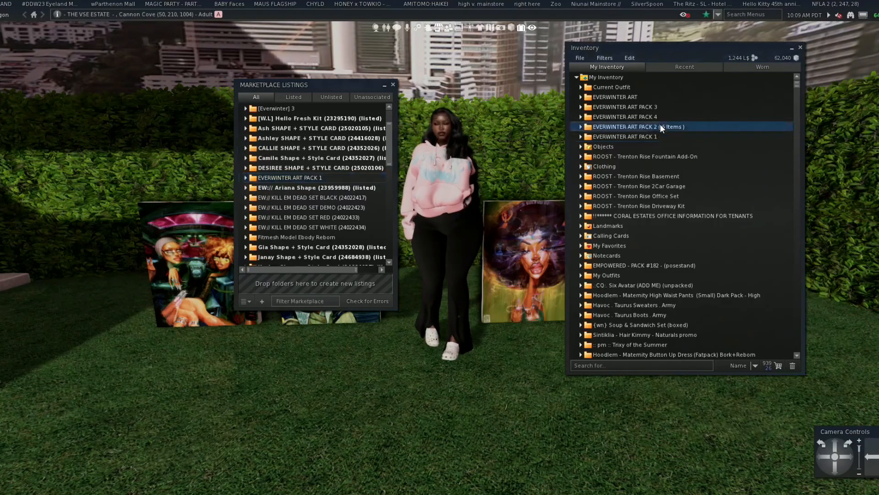
right_click(660, 126)
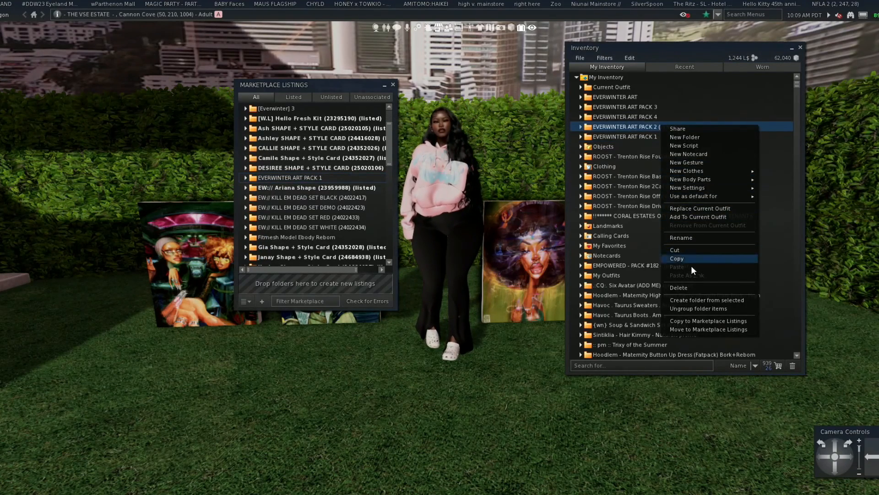
left_click(688, 322)
left_click(641, 114)
right_click(637, 116)
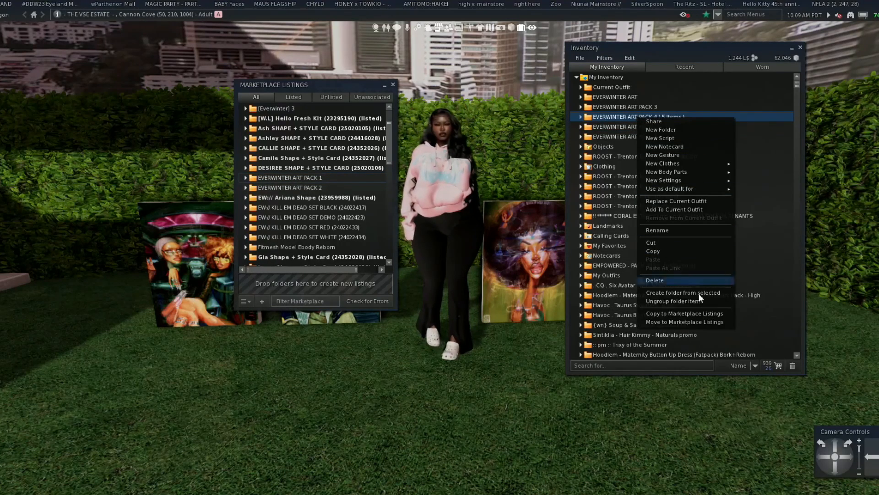
left_click(697, 313)
left_click(637, 107)
right_click(637, 107)
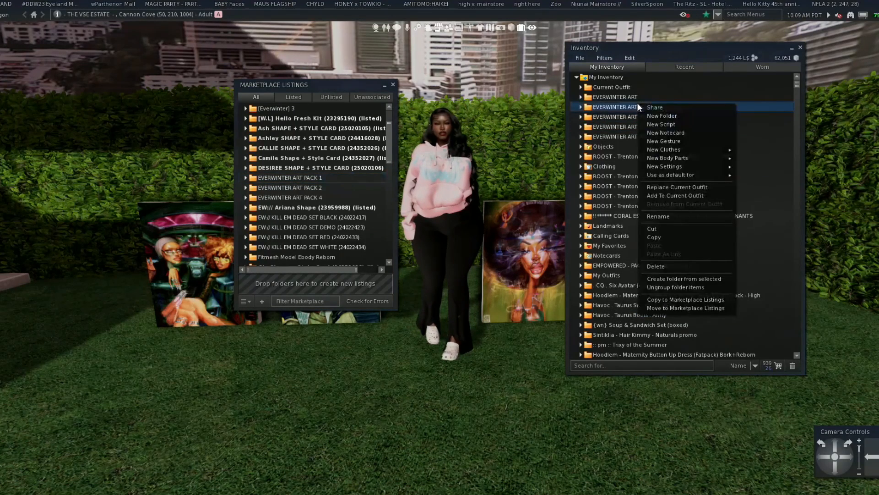
left_click(702, 297)
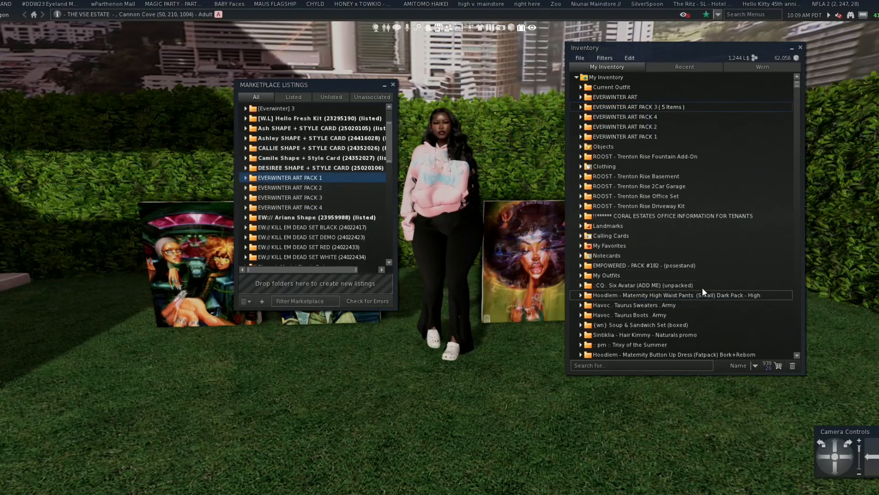
Rename the EVERWINTER ART folder as EVERWINTER ART FATPACK and copy it to the Marketplace listings
left_click(644, 97)
right_click(643, 94)
left_click(699, 227)
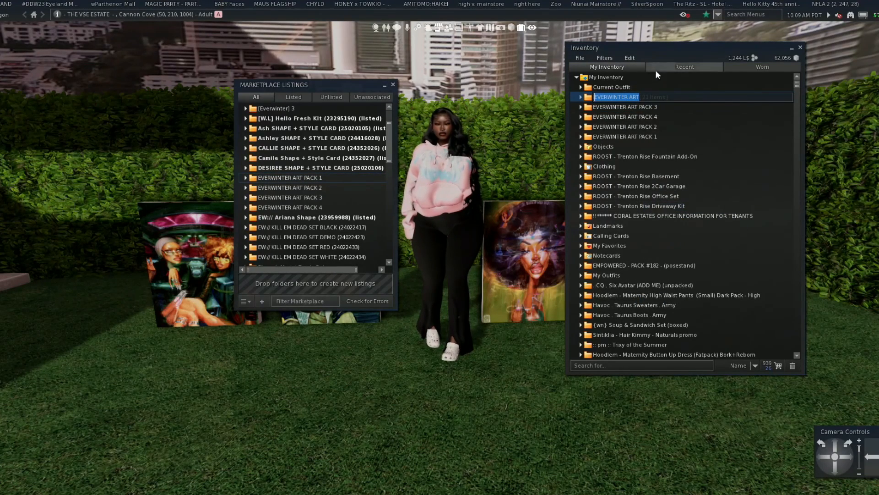
right_click(654, 95)
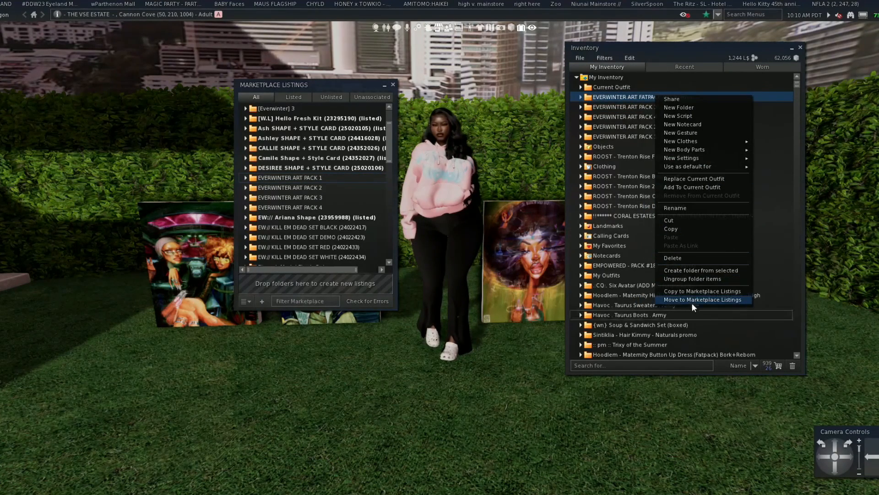
left_click(697, 292)
Create a Marketplace listing for EVERWINTER ART FATPACK and for each of the EVERWINTER ART PACK 1 to 4 folders
scroll(293, 166, "down", 1)
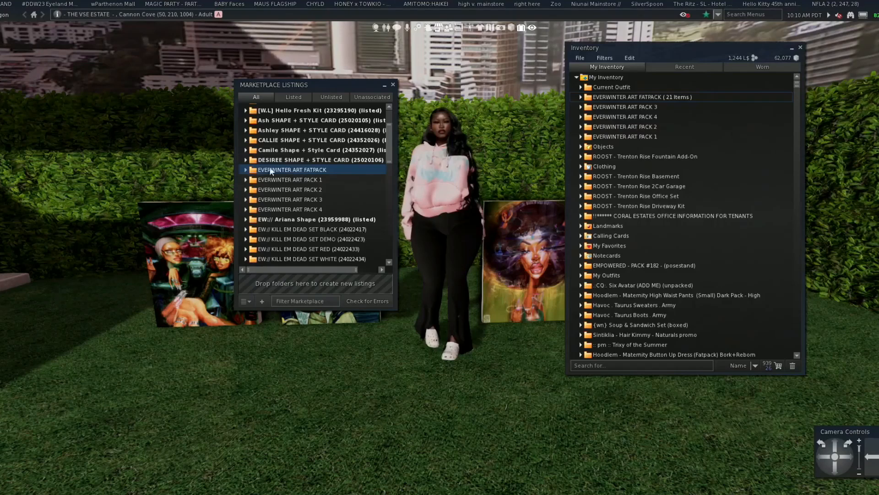
right_click(310, 170)
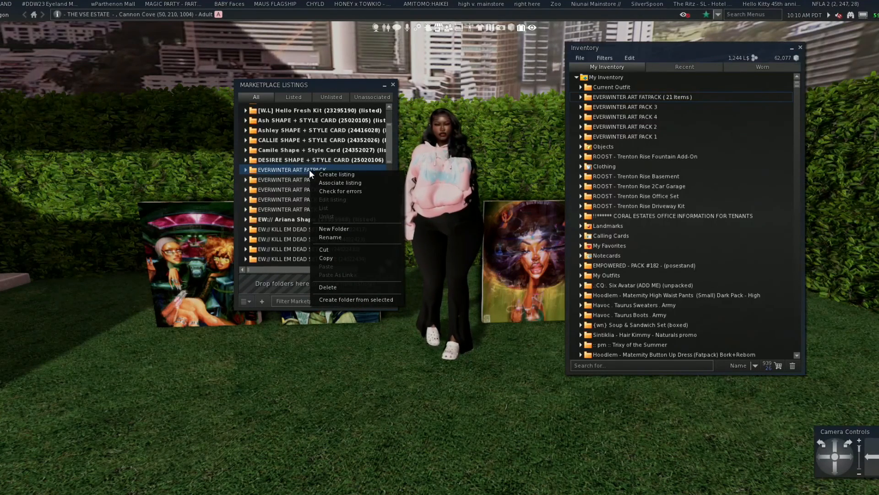
left_click(341, 173)
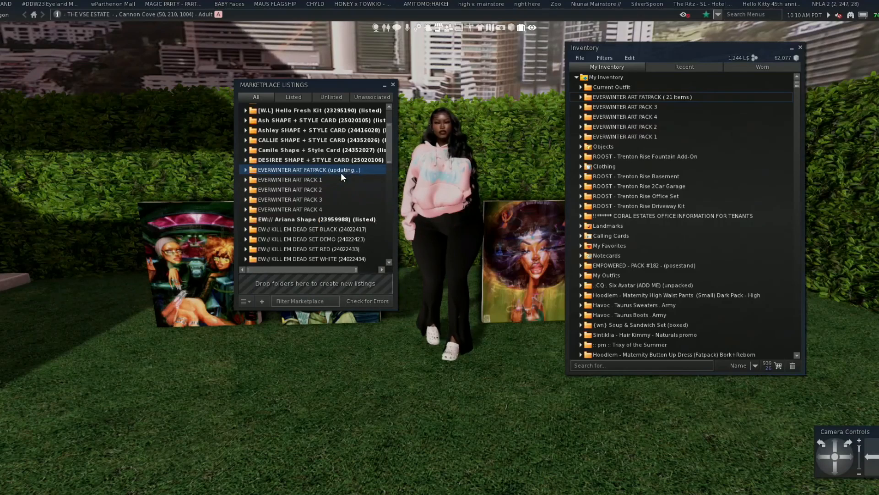
right_click(283, 179)
left_click(313, 180)
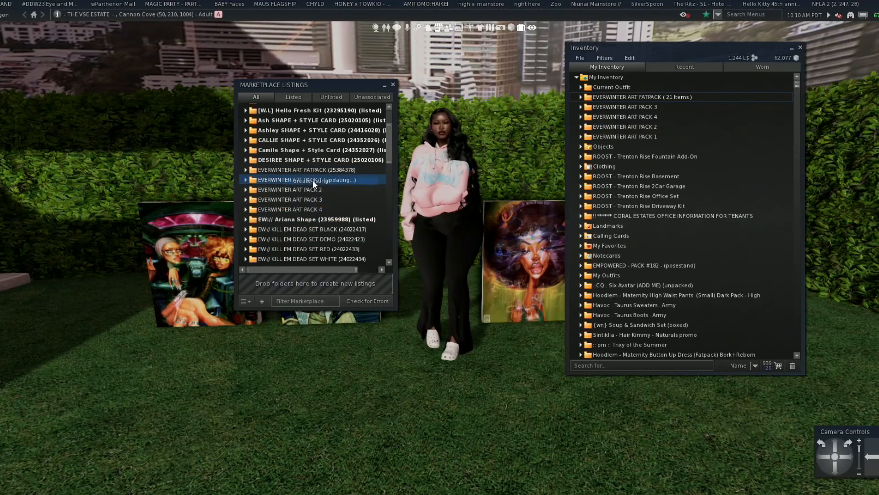
left_click(309, 189)
right_click(309, 189)
left_click(340, 194)
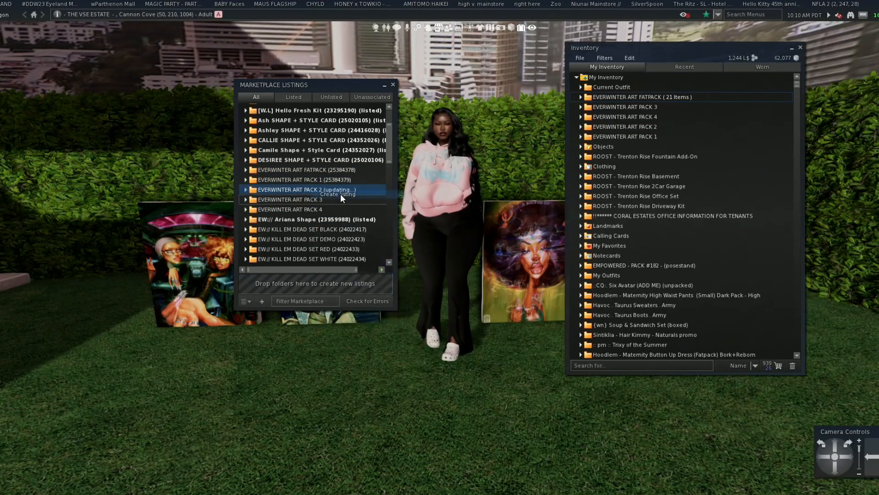
right_click(304, 199)
left_click(314, 205)
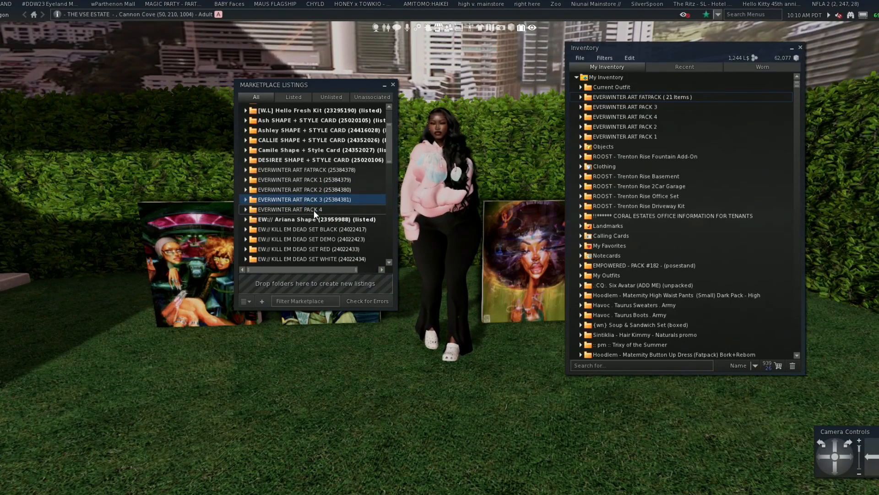
right_click(314, 209)
left_click(333, 215)
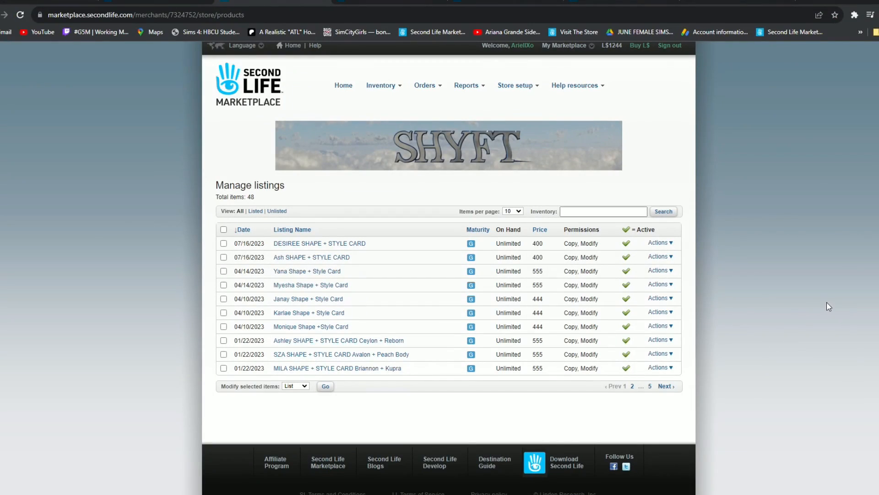
Switch to the browser, refresh the Manage listings page, and try to list EVERWINTER ART FATPACK
scroll(756, 281, "up", 1)
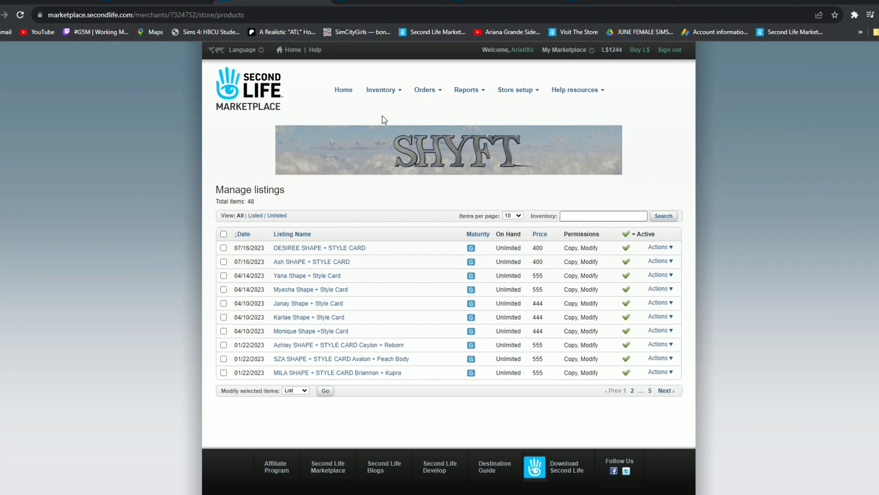
left_click(20, 15)
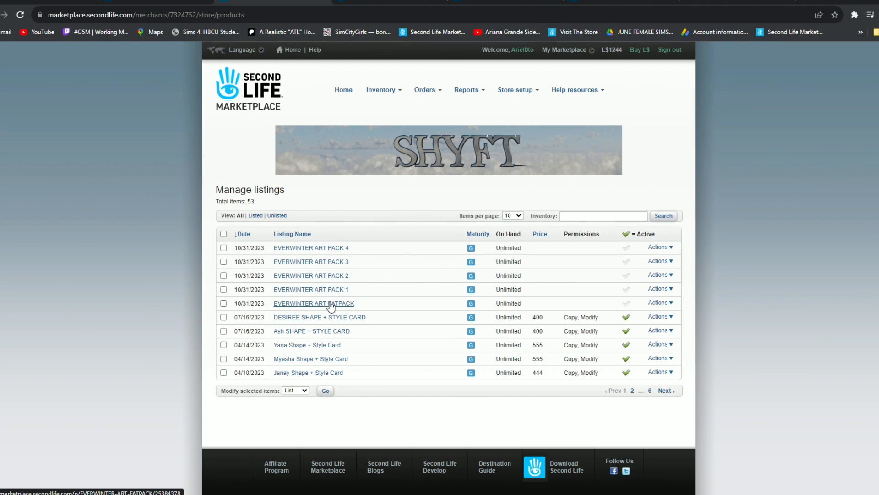
left_click(660, 303)
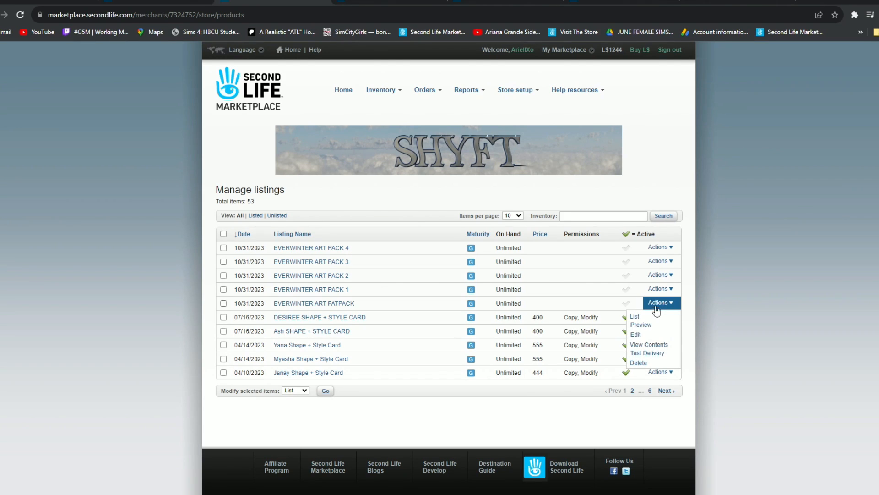
left_click(638, 317)
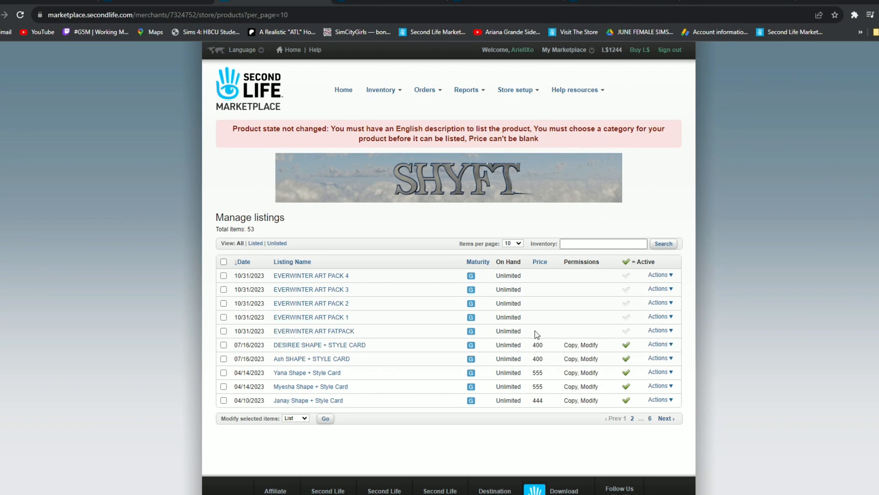
Open the EVERWINTER ART FATPACK listing for editing and look through the whole item listing form
left_click(660, 330)
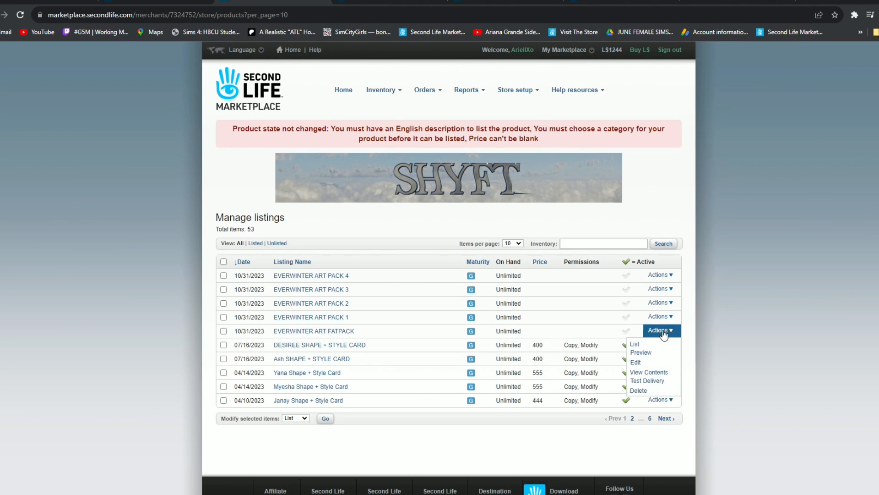
left_click(638, 361)
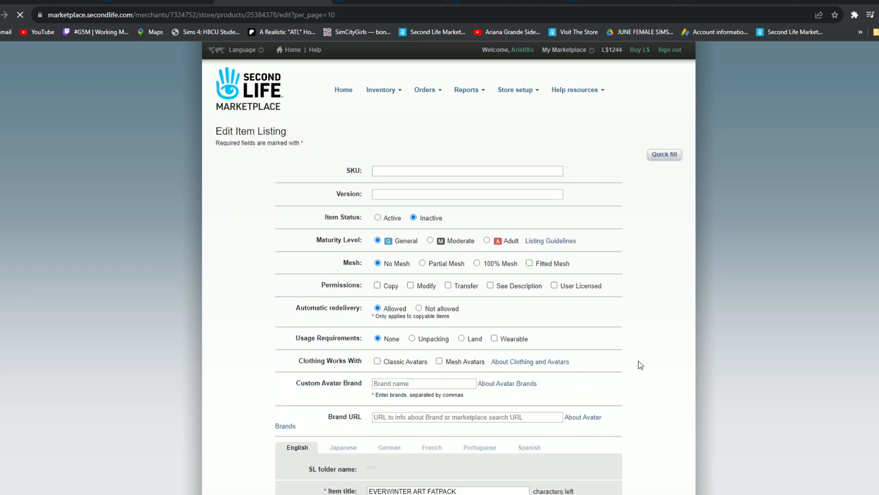
scroll(582, 284, "down", 6)
scroll(580, 293, "down", 10)
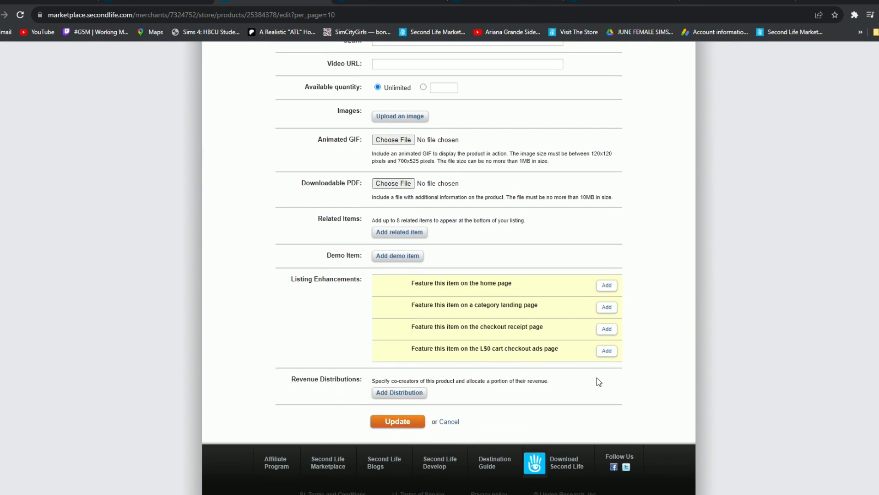
scroll(597, 377, "up", 15)
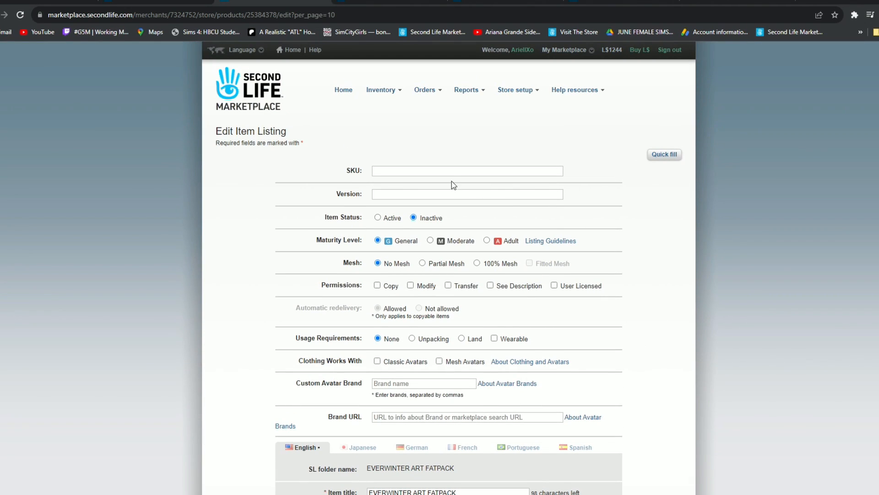
Set the SKU of the EVERWINTER ART FATPACK listing to EWFP
left_click(451, 172)
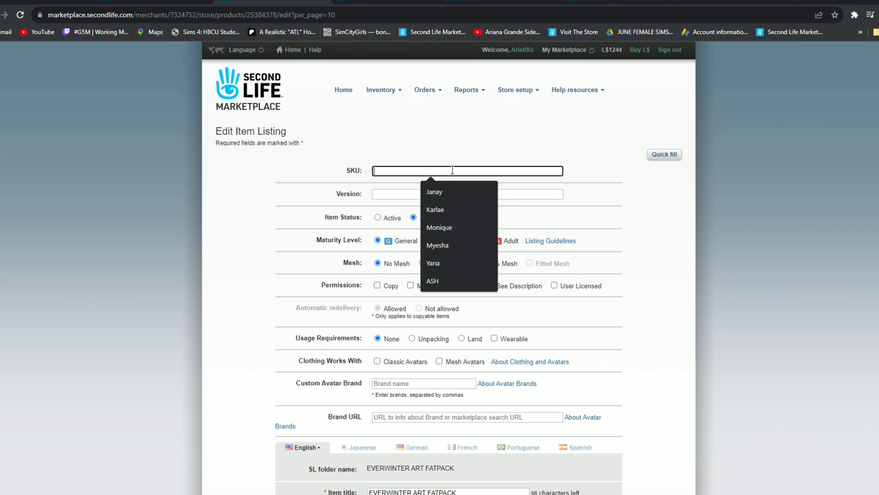
left_click(449, 140)
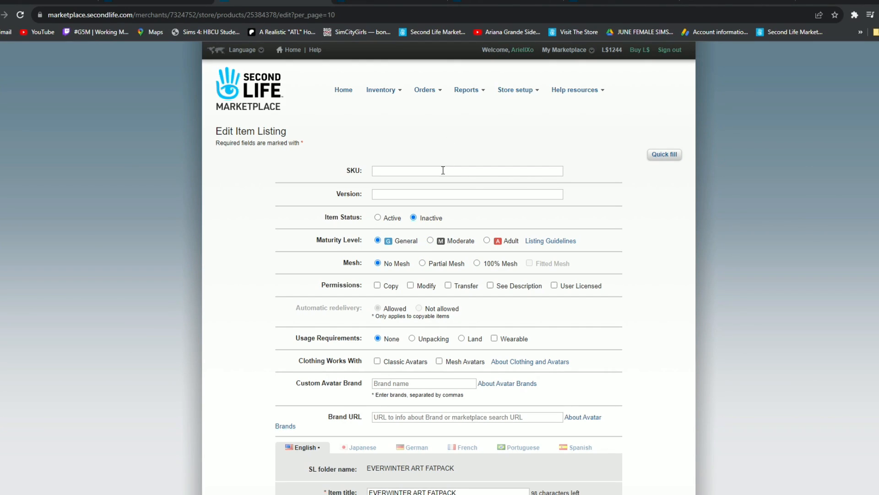
scroll(458, 174, "down", 6)
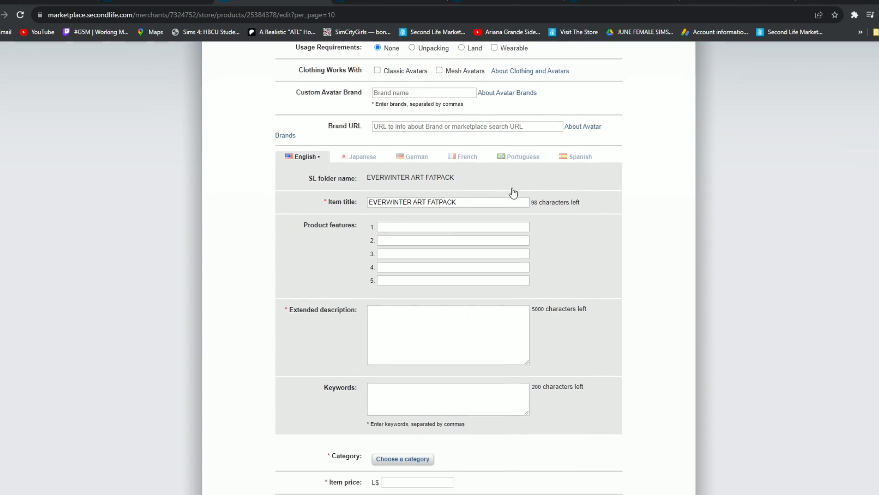
scroll(505, 196, "up", 5)
scroll(505, 197, "up", 1)
left_click(417, 171)
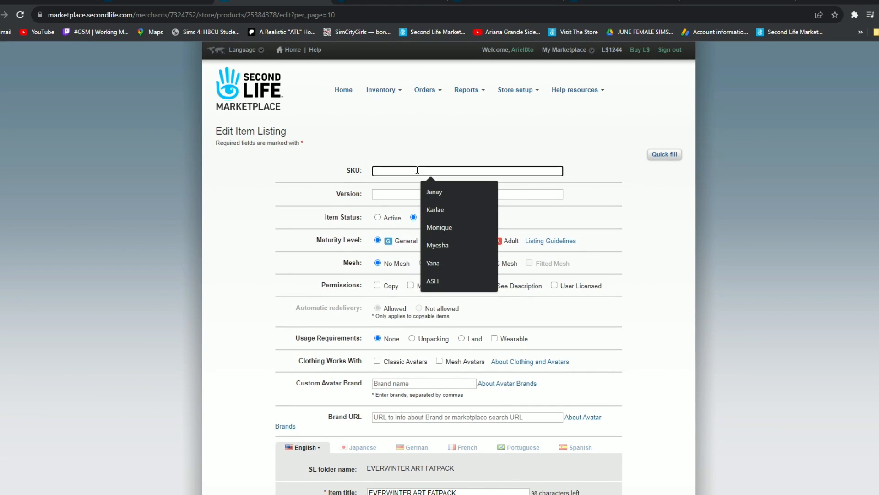
type("EW")
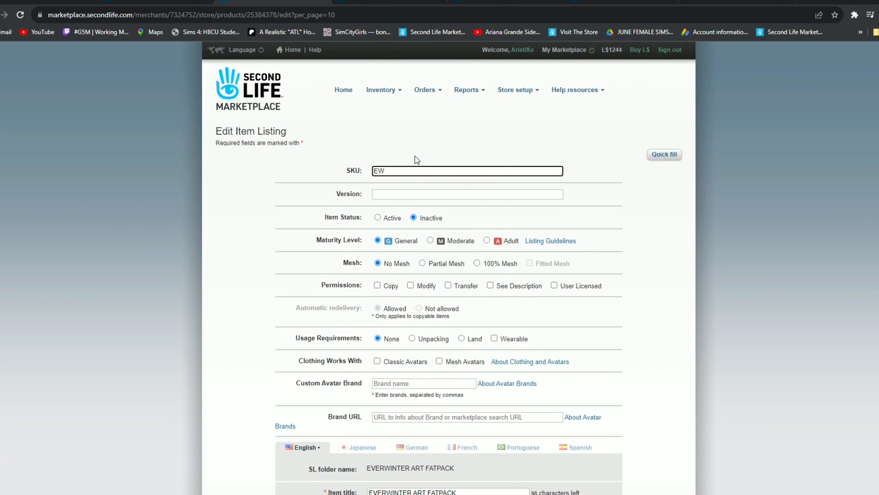
type("FP")
key("Tab")
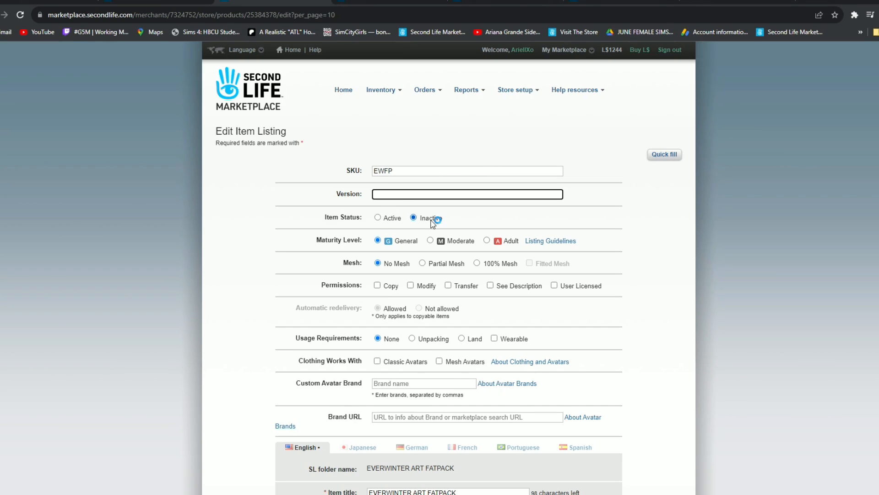
Grant the Copy permission for the fatpack and keep automatic redelivery set to Allowed
scroll(571, 181, "down", 2)
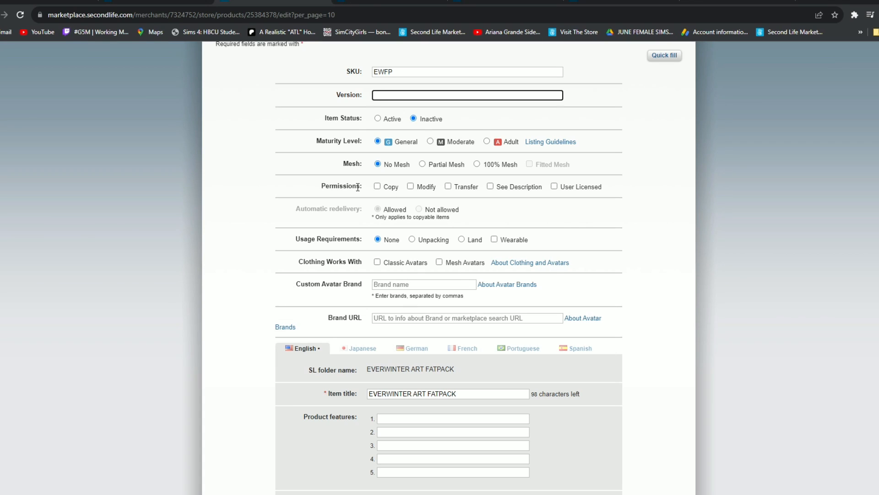
left_click(392, 187)
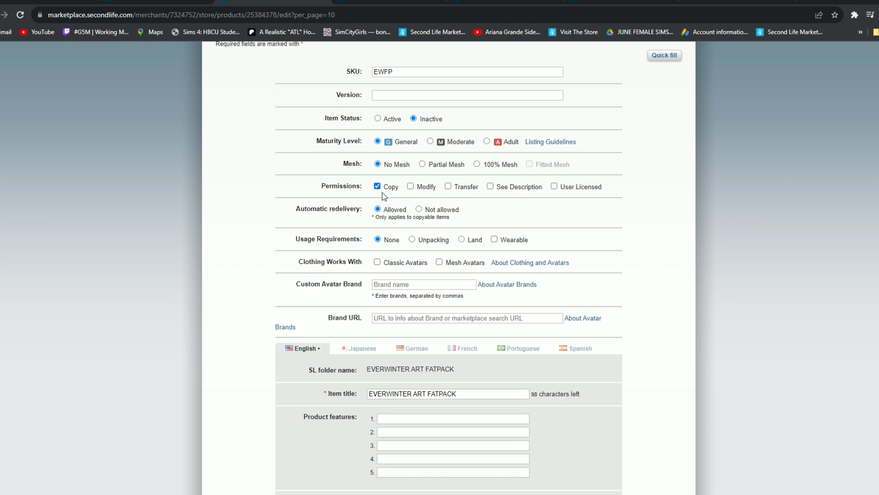
left_click_drag(297, 210, 351, 209)
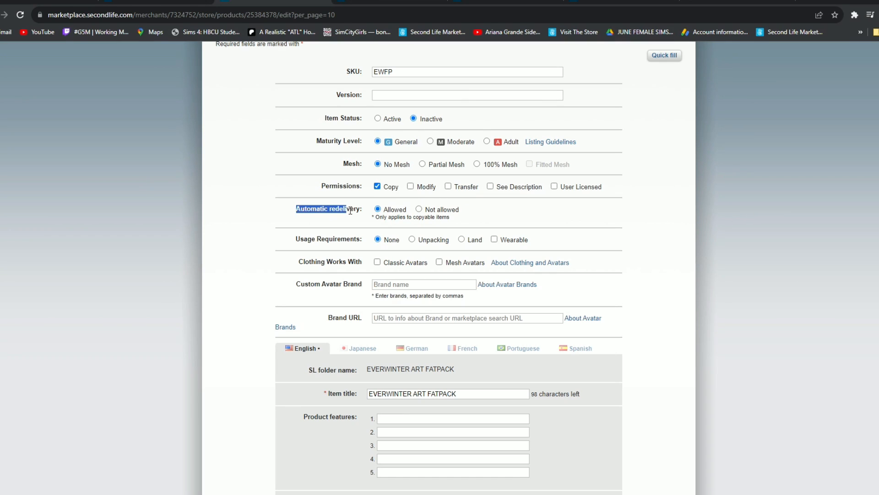
left_click(455, 211)
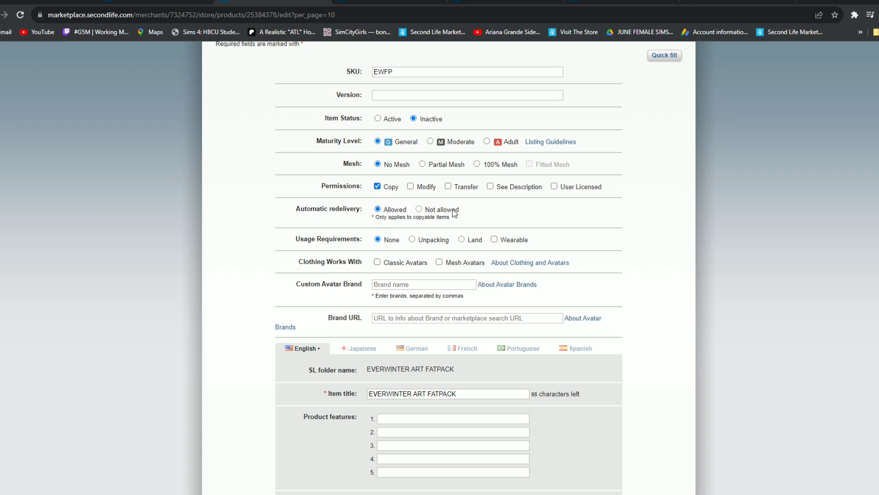
left_click(378, 210)
Try Unpacking and Land as the usage requirements, returning the setting to None each time
left_click(436, 242)
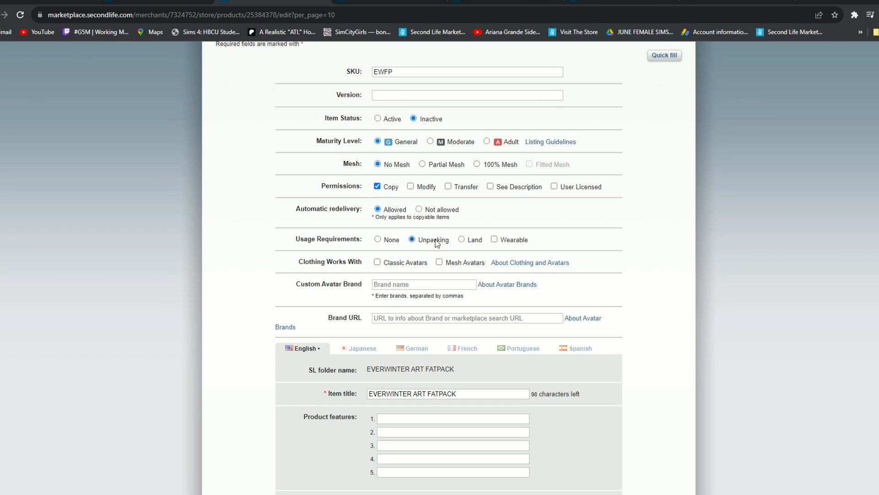
left_click(389, 241)
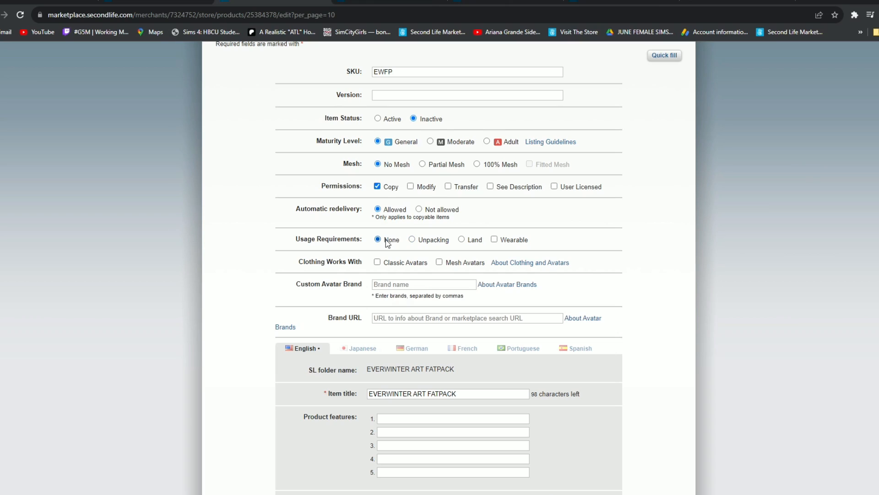
left_click(474, 242)
left_click(397, 242)
Enter "5 Art Paintings" as the first product feature of the fatpack listing
left_click(424, 287)
scroll(459, 244, "down", 2)
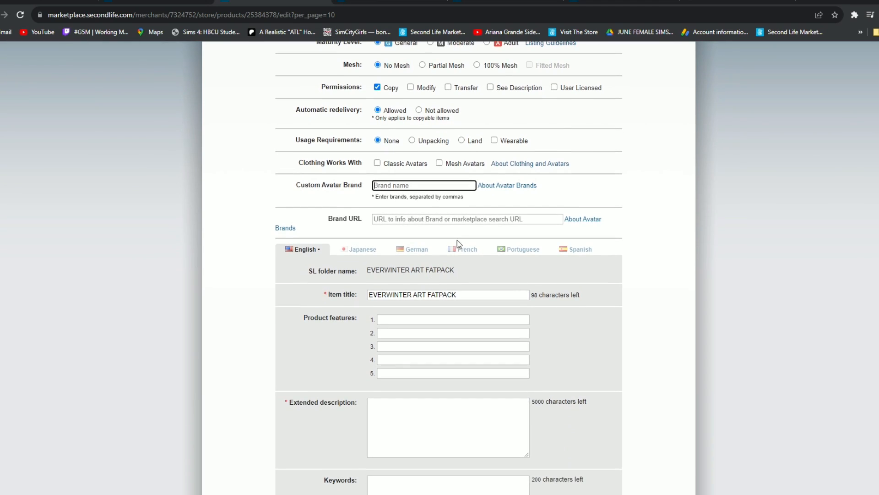
scroll(457, 240, "down", 3)
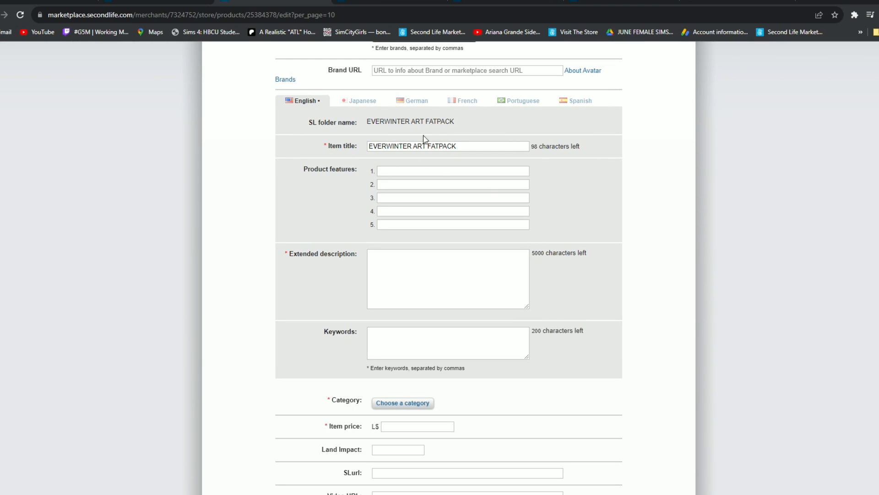
left_click(480, 143)
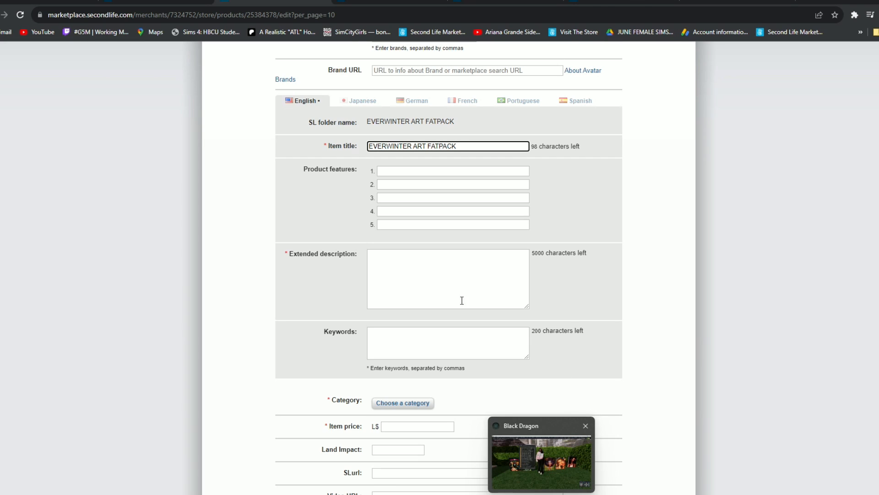
left_click(495, 172)
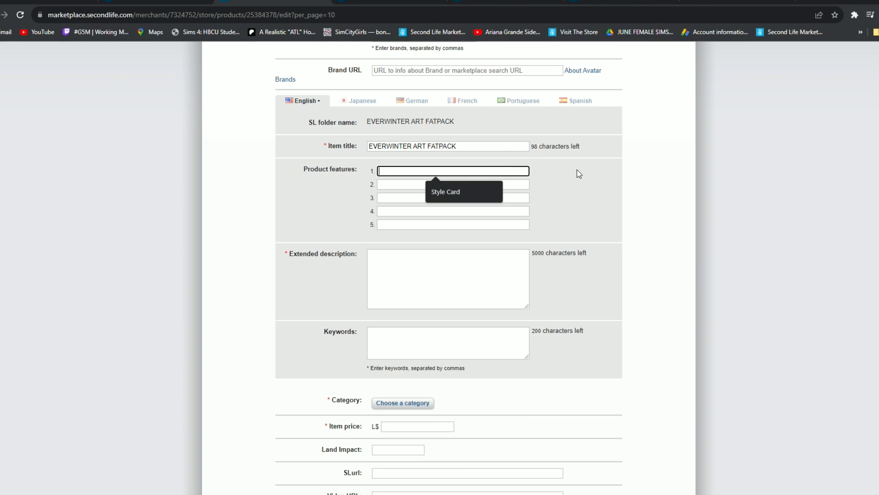
left_click(533, 174)
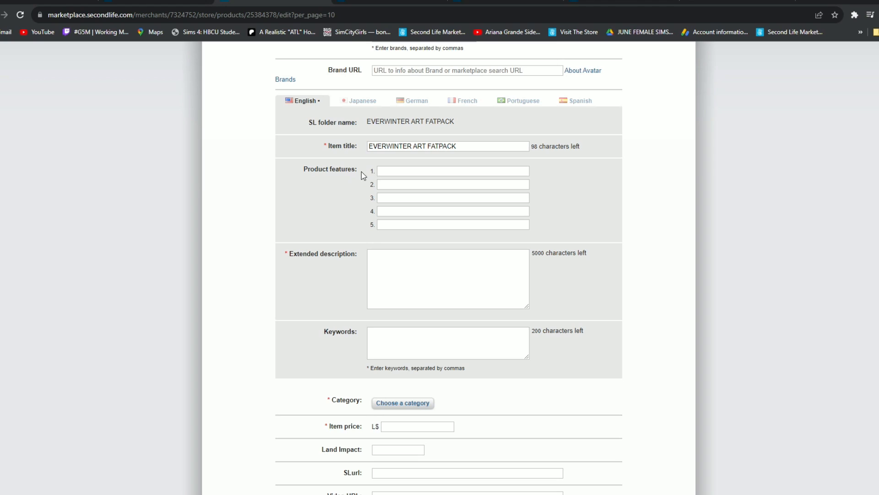
left_click(386, 170)
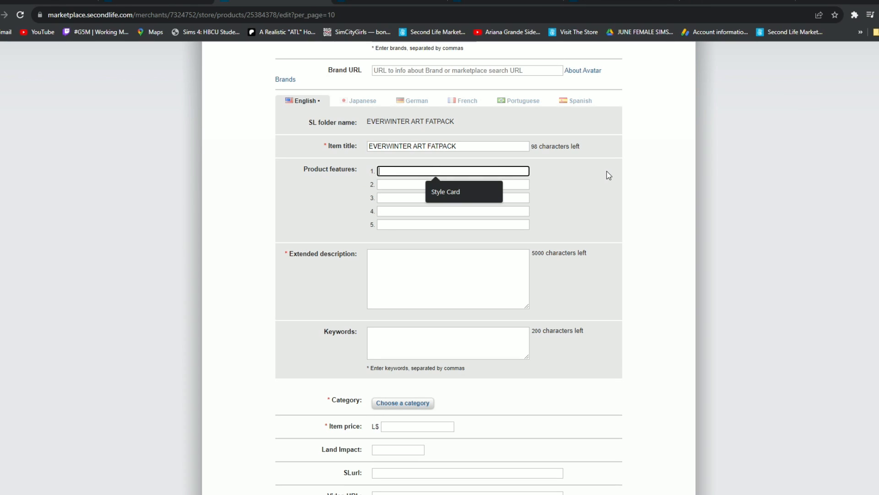
type("5 Modern")
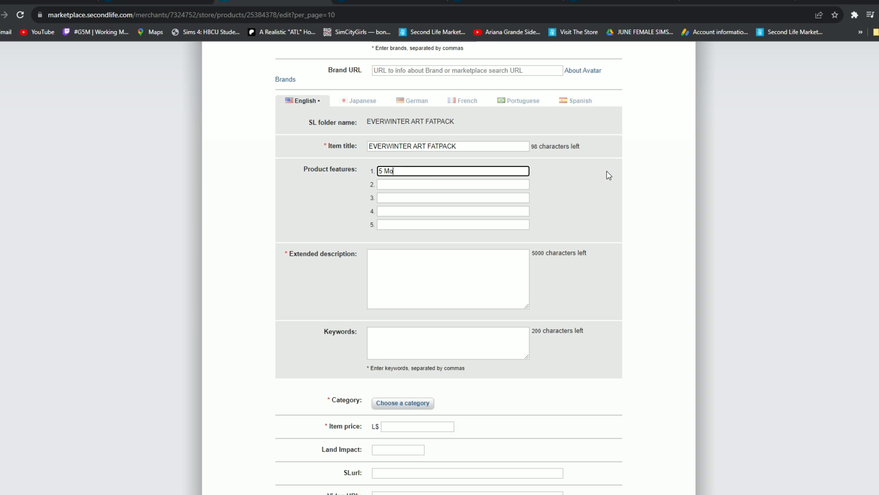
key("BackSpace")
key("BackSpace")
key("BackSpace")
type("Art Paintings")
left_click(447, 268)
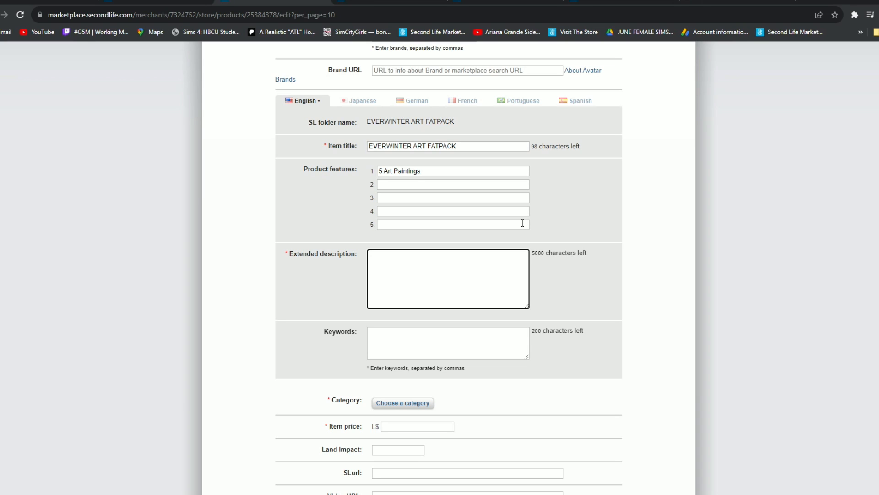
left_click(426, 184)
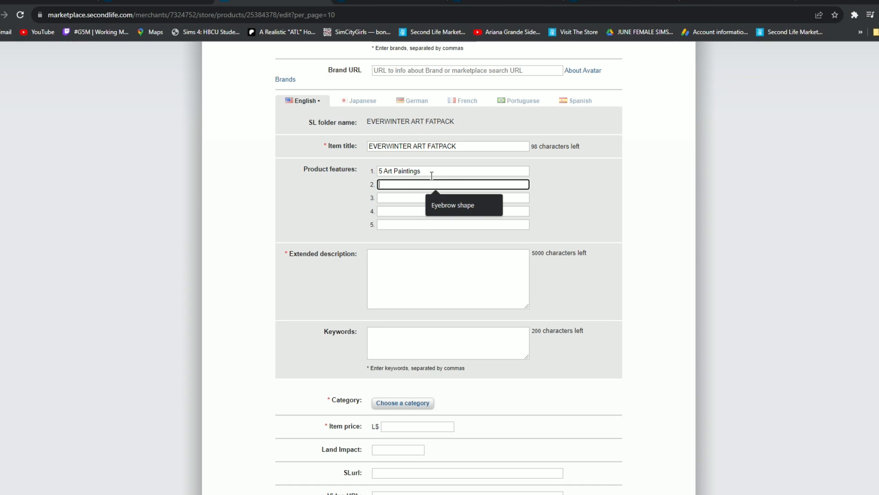
left_click(429, 177)
left_click(428, 182)
left_click(419, 197)
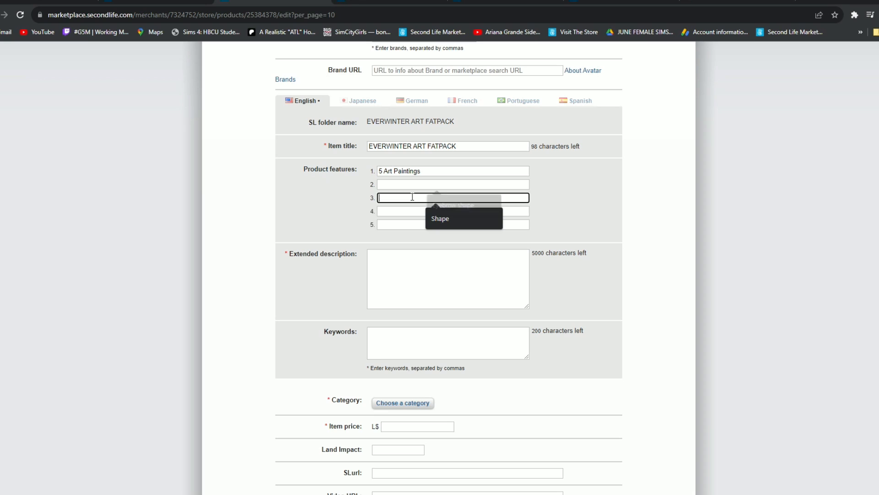
left_click(407, 212)
left_click(375, 266)
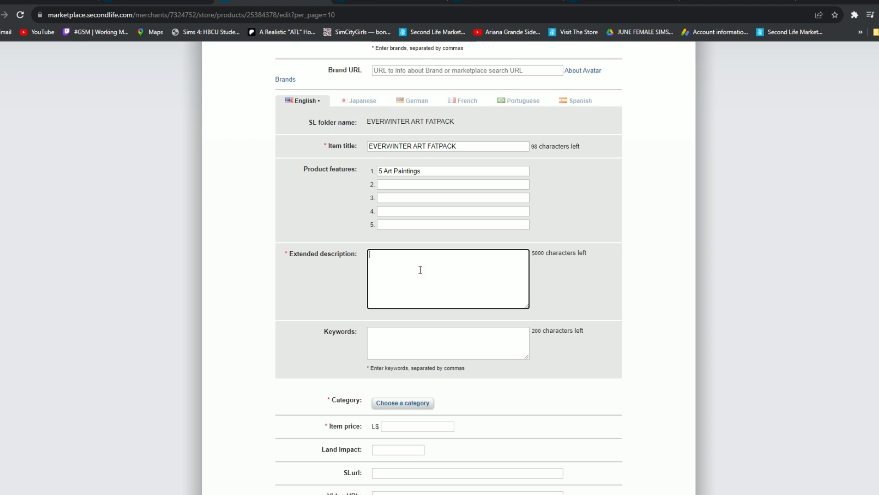
Search the categories for painting and assign Art > Paintings to the listing
scroll(451, 294, "down", 5)
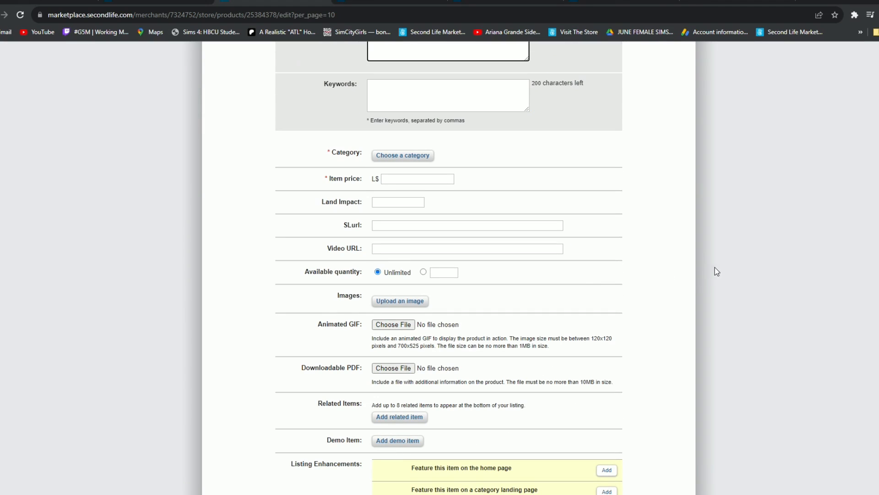
left_click(432, 158)
left_click(431, 142)
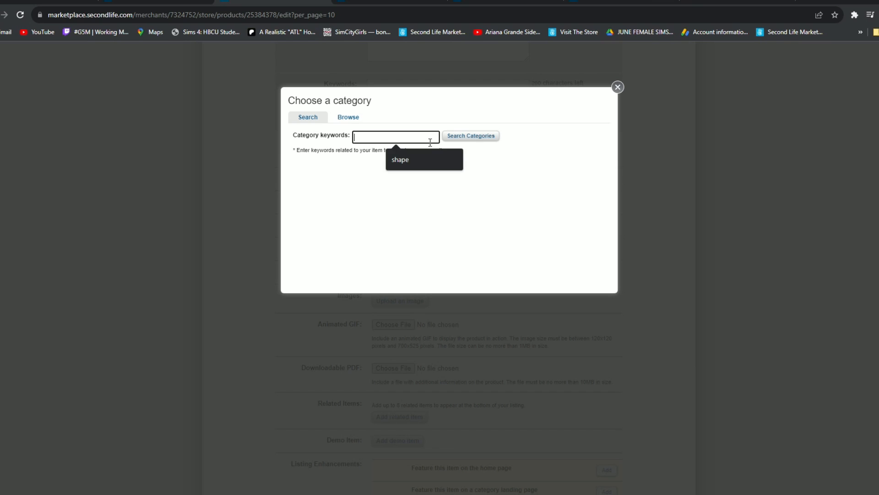
type("p")
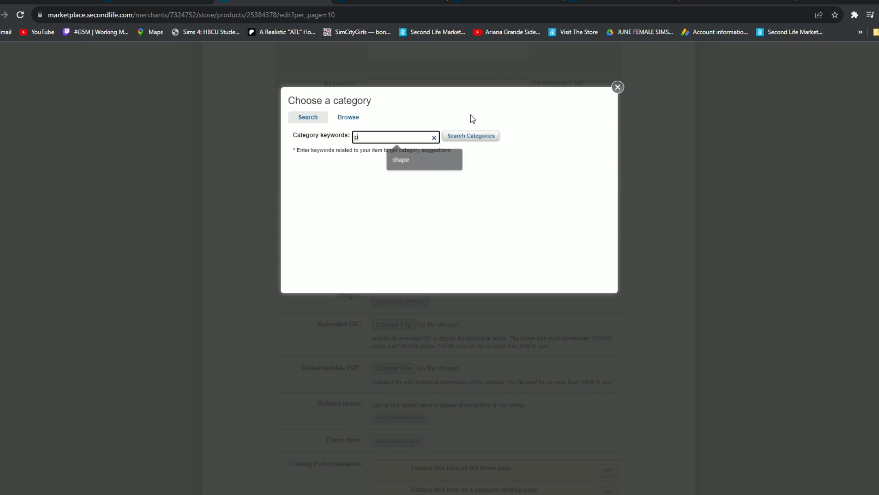
type("ainting")
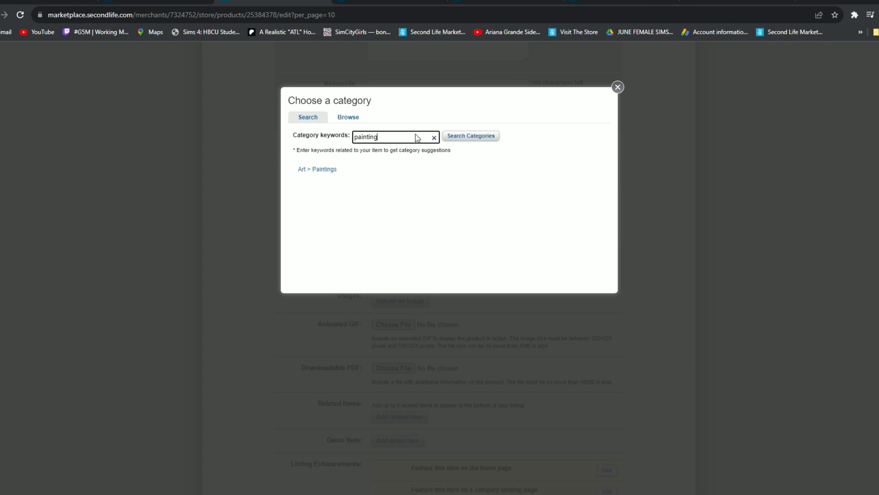
left_click(320, 169)
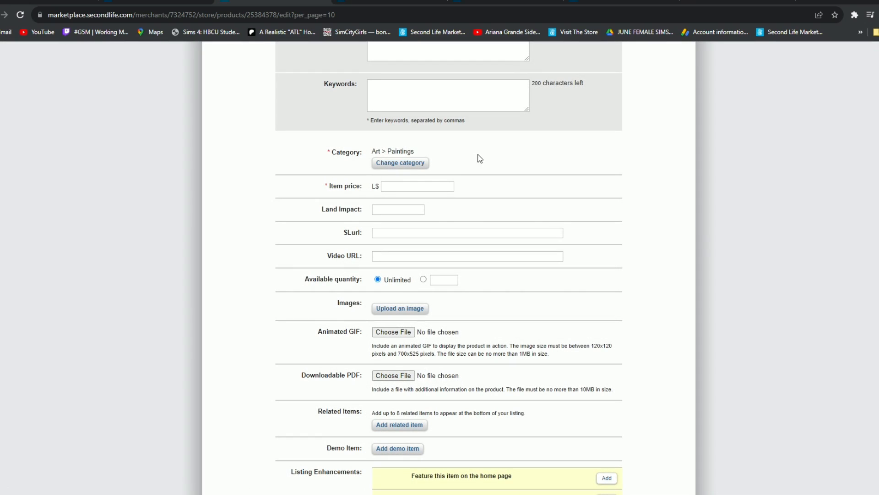
Reopen the category selection and search it for shirt to look over the suggested categories
left_click(393, 164)
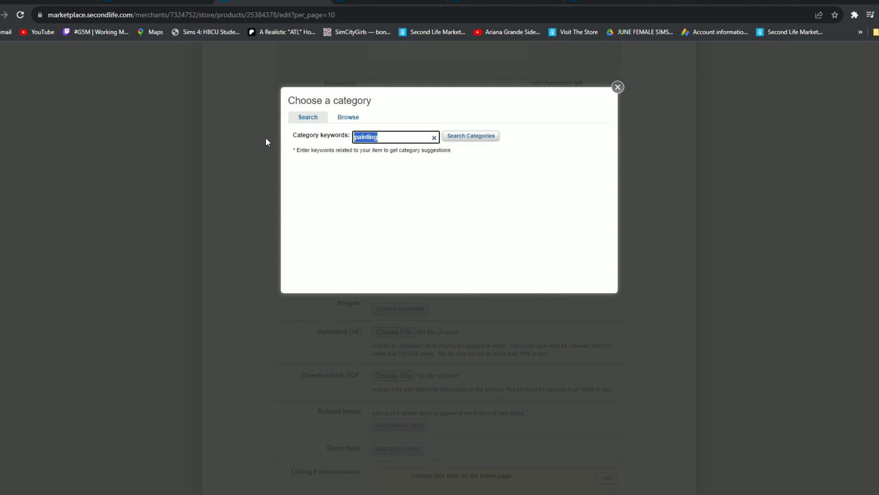
type("shirt")
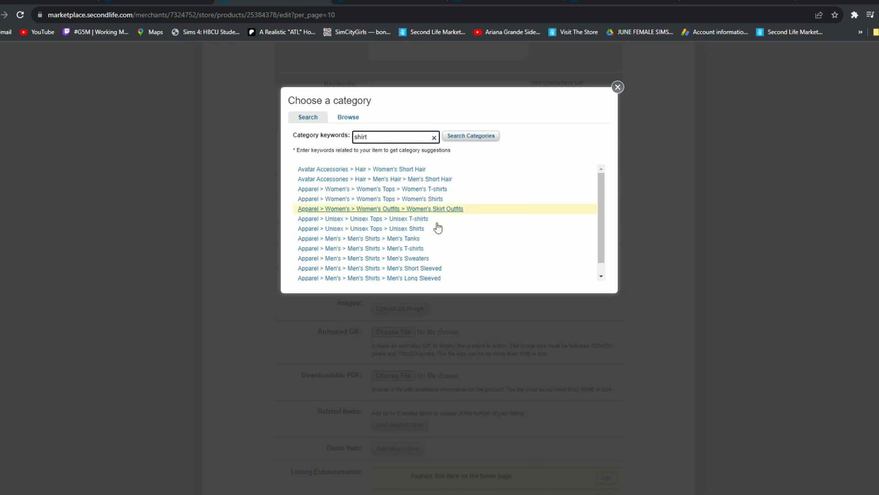
scroll(403, 188, "down", 1)
scroll(405, 262, "up", 1)
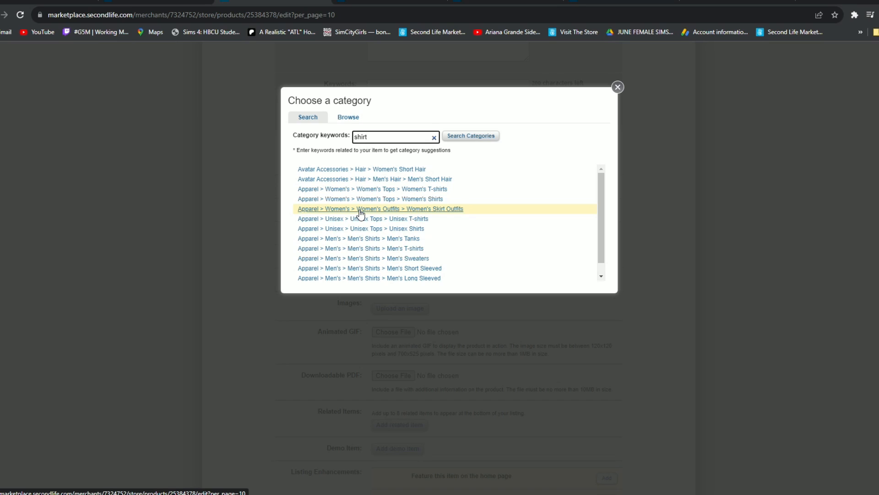
Replace the category search keyword with painting and select Art > Paintings again
double_click(368, 137)
type("[p")
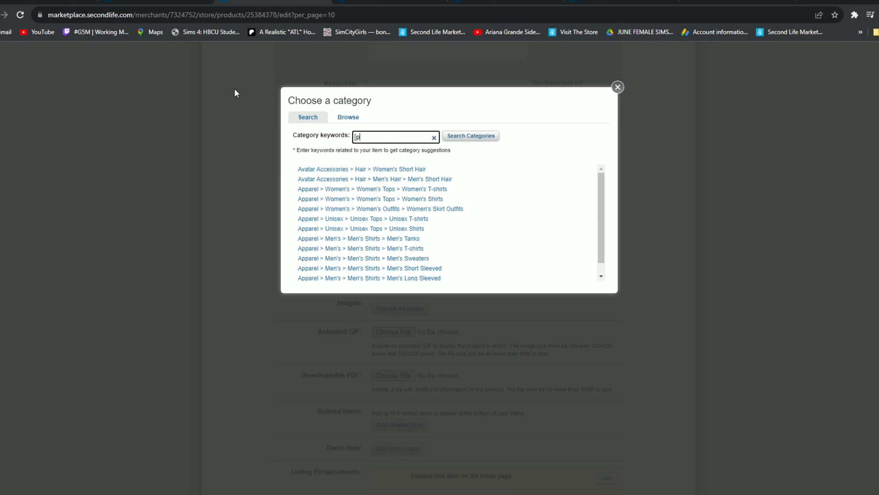
type("a")
key("BackSpace")
key("BackSpace")
key("BackSpace")
type("[pa")
key("BackSpace")
key("BackSpace")
key("BackSpace")
type("painting")
left_click(322, 172)
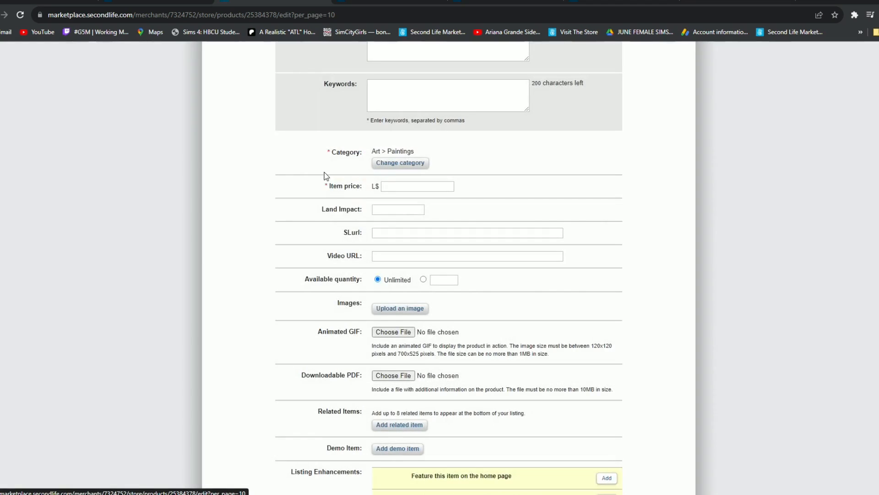
Set the fatpack listing's item price to L$500, leaving the SLurl and video URL empty
left_click(398, 188)
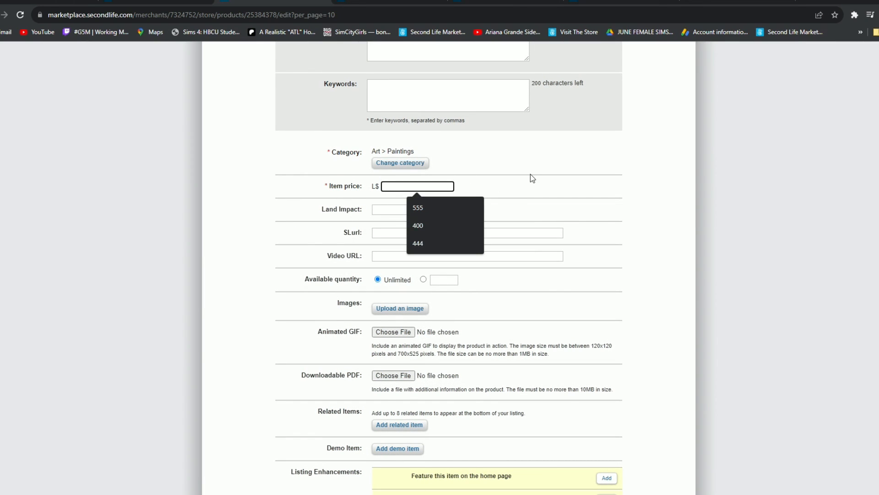
scroll(728, 320, "up", 15)
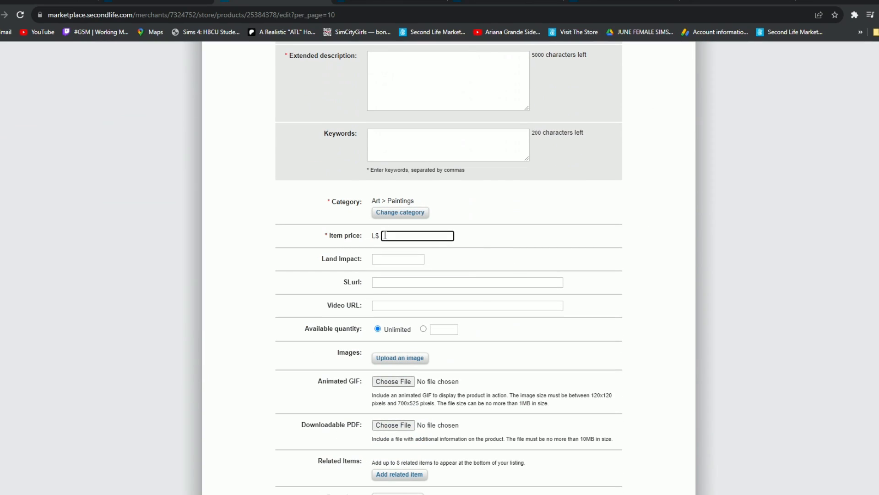
left_click(385, 235)
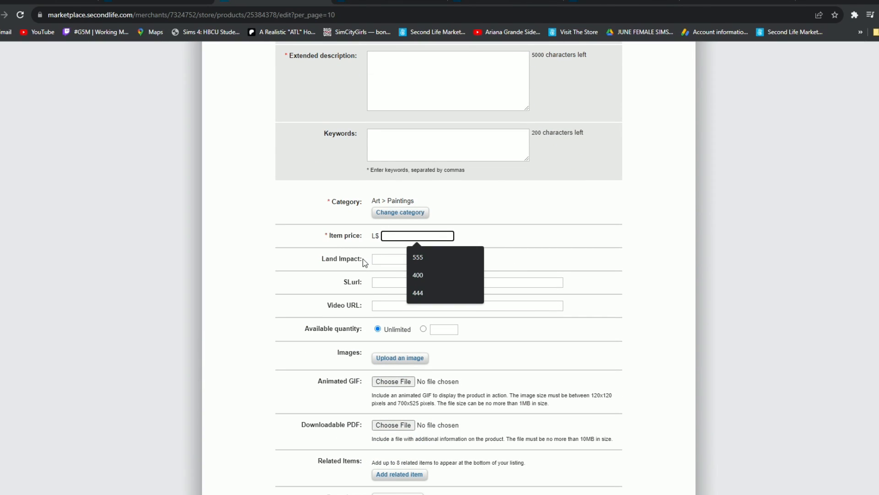
type("5000")
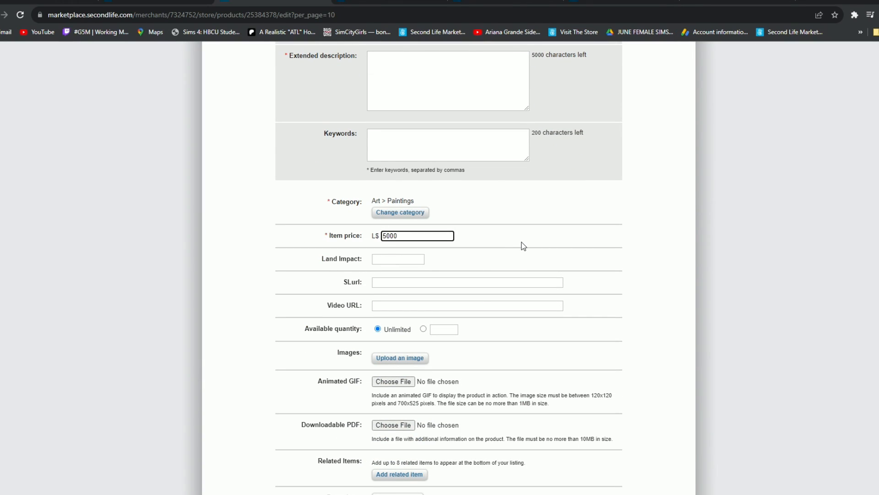
key("BackSpace")
key("ctrl+a")
scroll(433, 218, "down", 1)
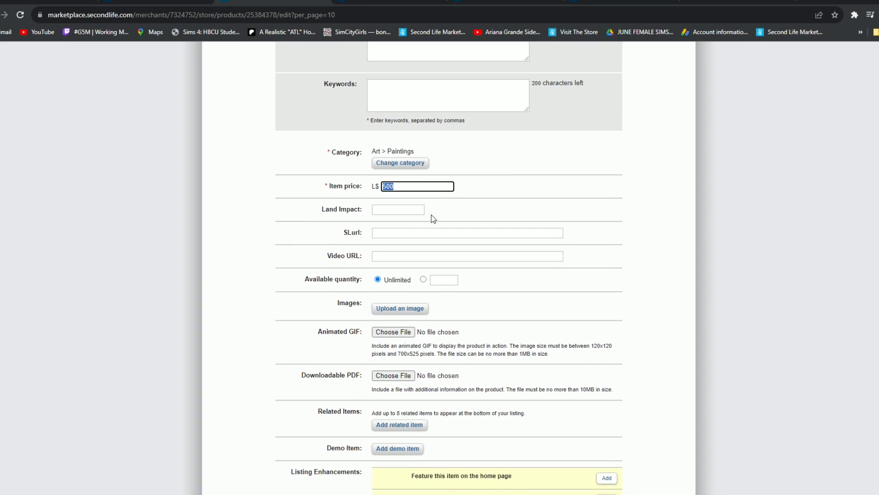
left_click(395, 232)
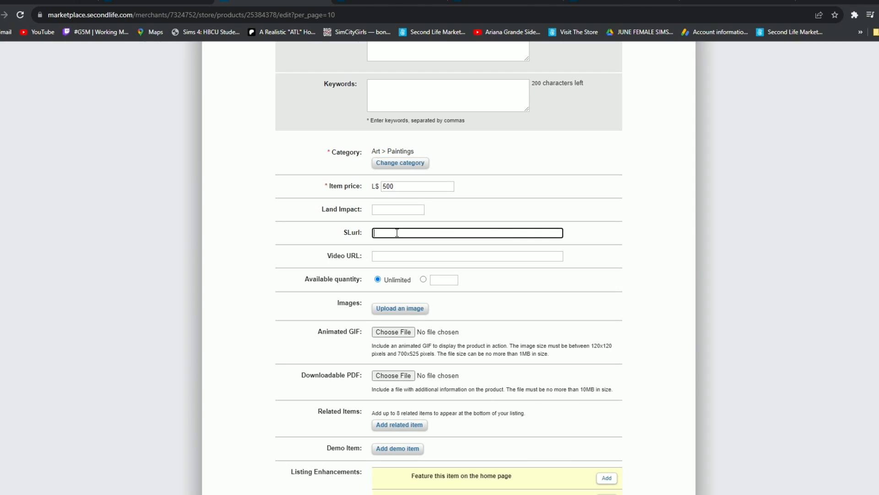
left_click(394, 257)
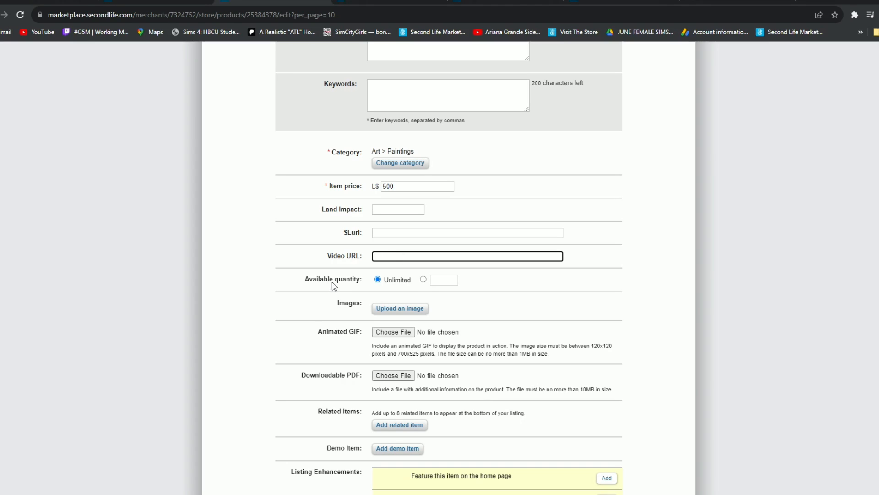
Limit the fatpack's available quantity to 100
left_click(423, 279)
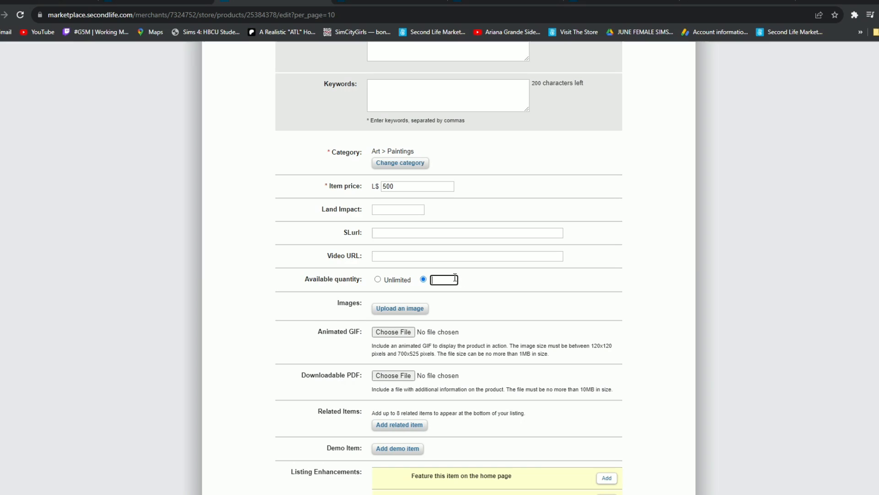
type("100")
scroll(550, 251, "up", 15)
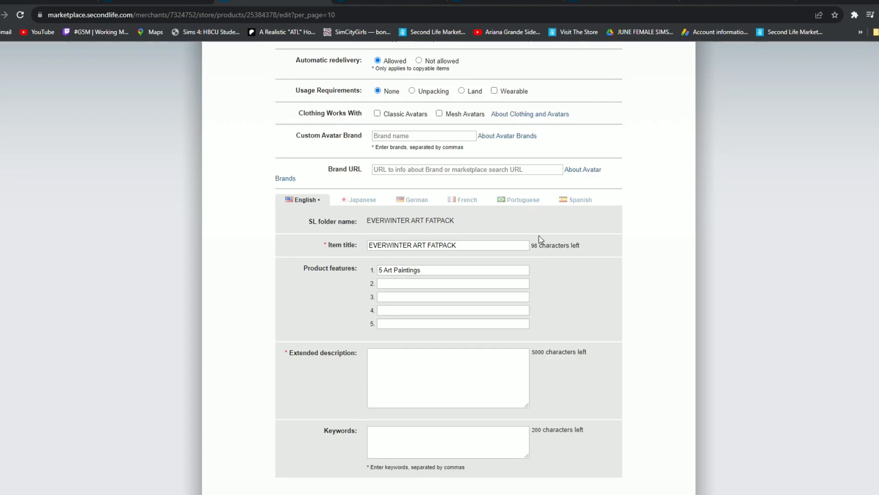
scroll(589, 299, "down", 17)
scroll(590, 299, "down", 2)
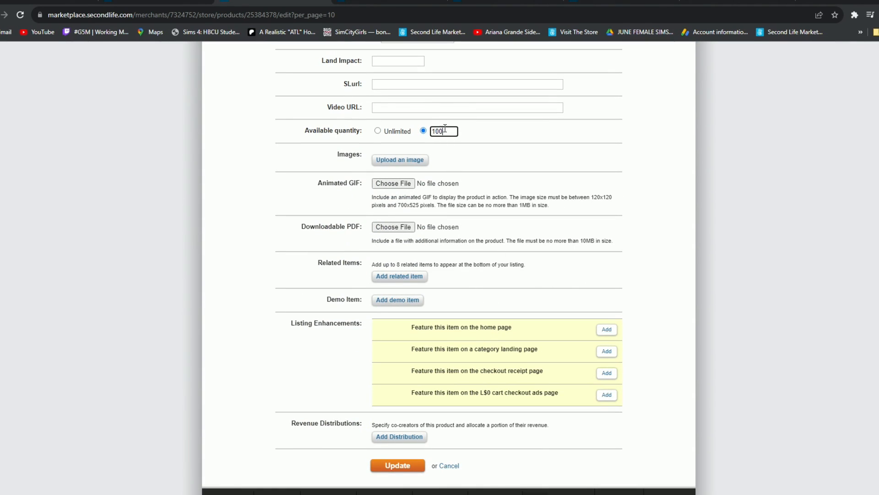
Switch the available quantity back to Unlimited and clear the entered limit
left_click(401, 133)
left_click_drag(450, 134, 416, 140)
key("BackSpace")
left_click(522, 143)
Open the listing's image upload and read the image size and file requirements
scroll(504, 130, "up", 2)
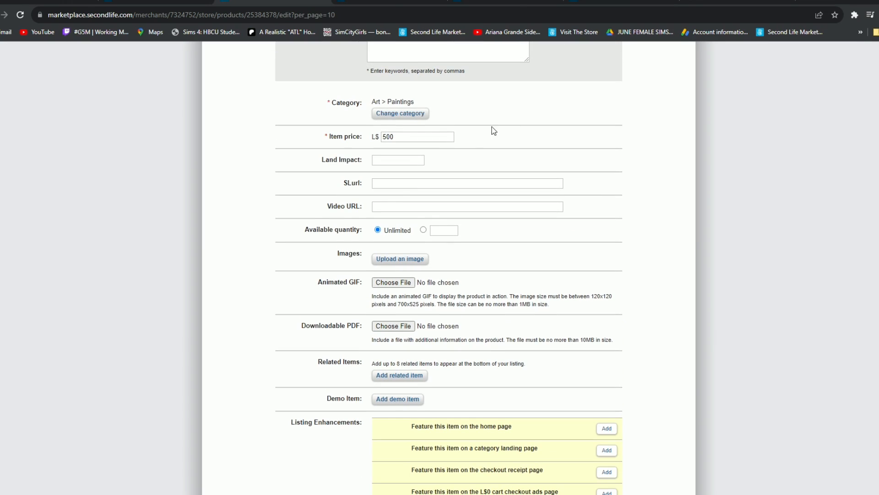
left_click(380, 260)
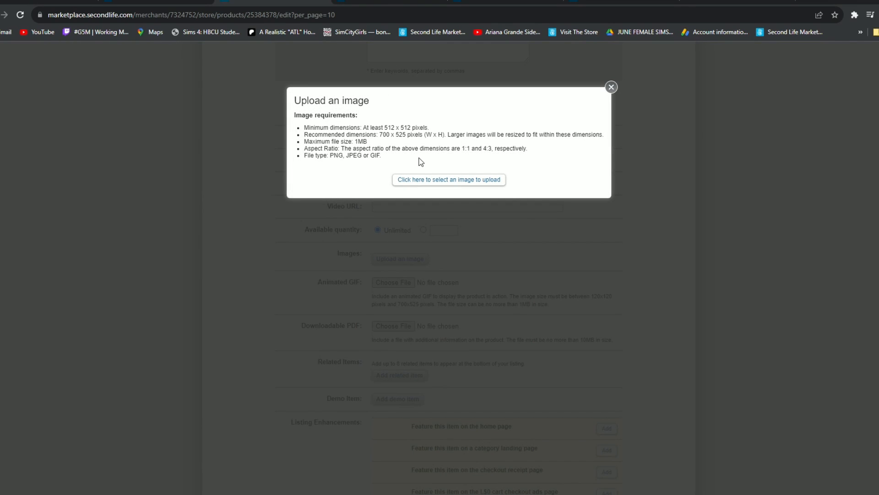
left_click_drag(380, 156, 300, 125)
left_click(335, 141)
left_click_drag(428, 127, 339, 129)
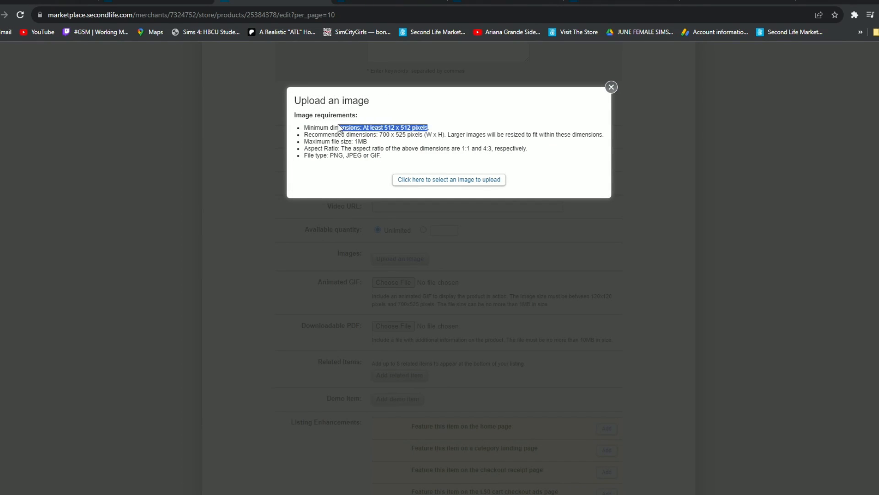
Try to upload the sad_004 picture from the Downloads folder as the listing image, then close the upload dialog
left_click(427, 179)
left_click(23, 101)
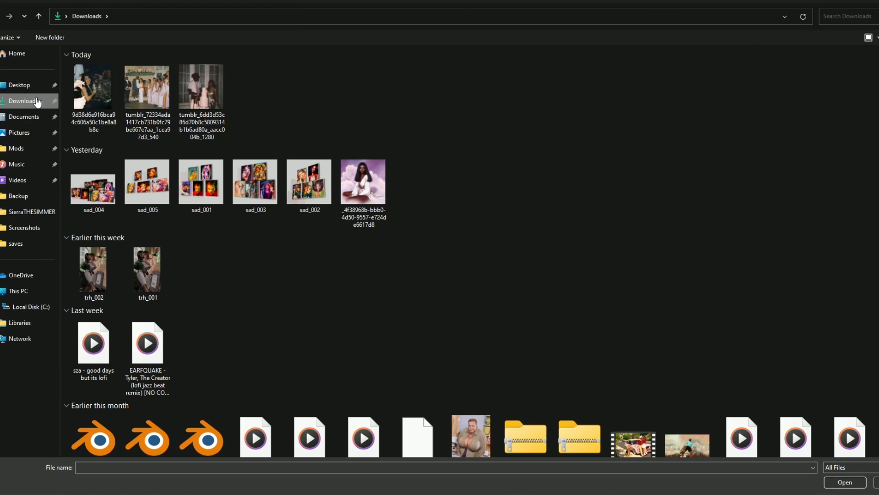
left_click(101, 195)
double_click(101, 195)
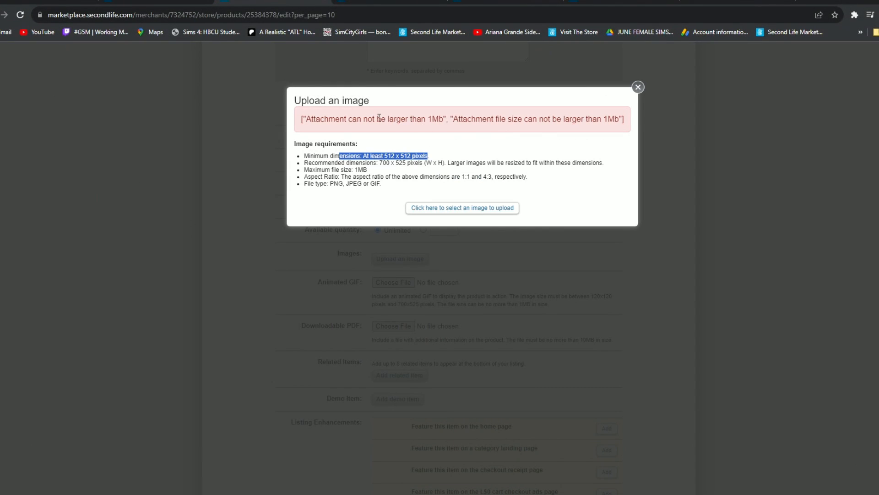
left_click_drag(379, 119, 548, 134)
left_click(638, 87)
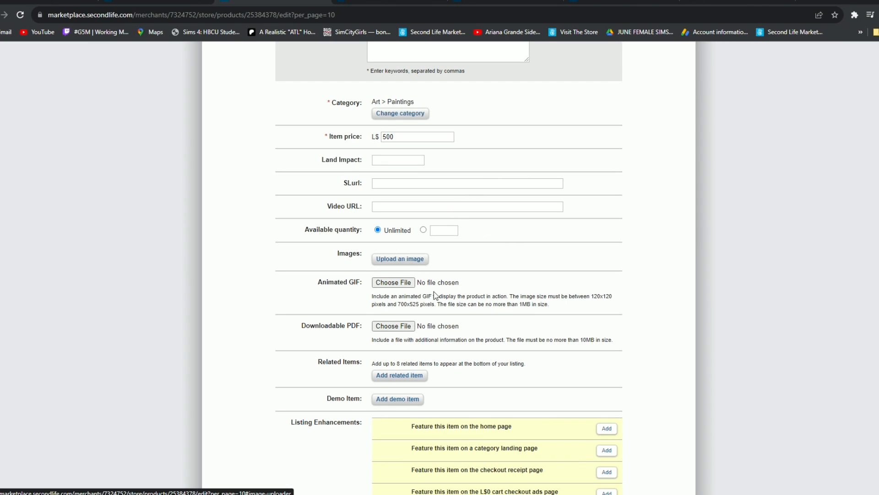
Search the related products for janay and close the search without adding an item
scroll(641, 263, "down", 2)
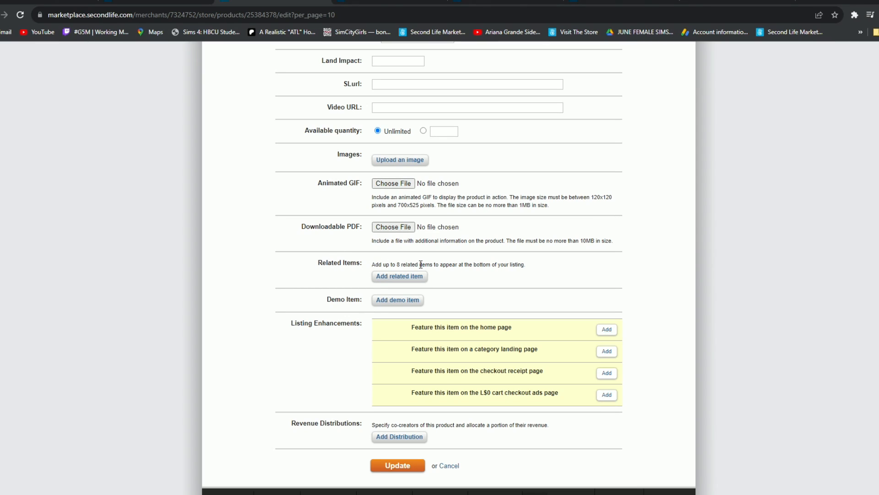
left_click(383, 276)
left_click(465, 117)
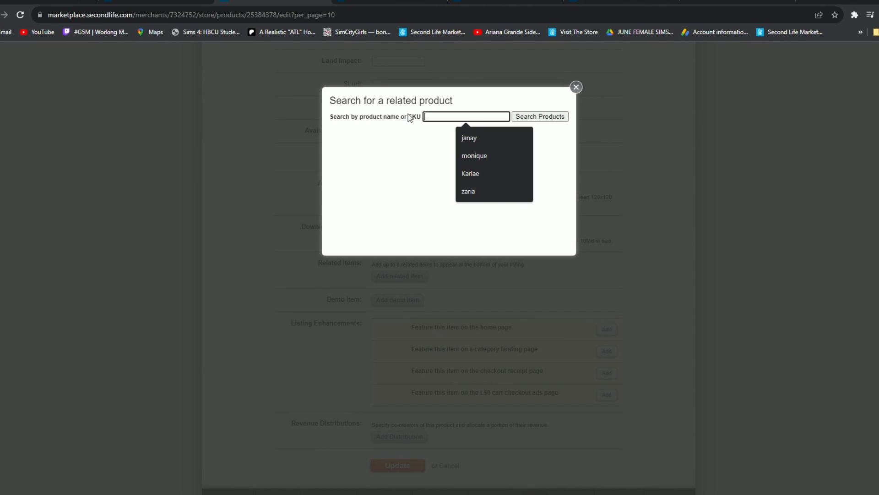
left_click(487, 137)
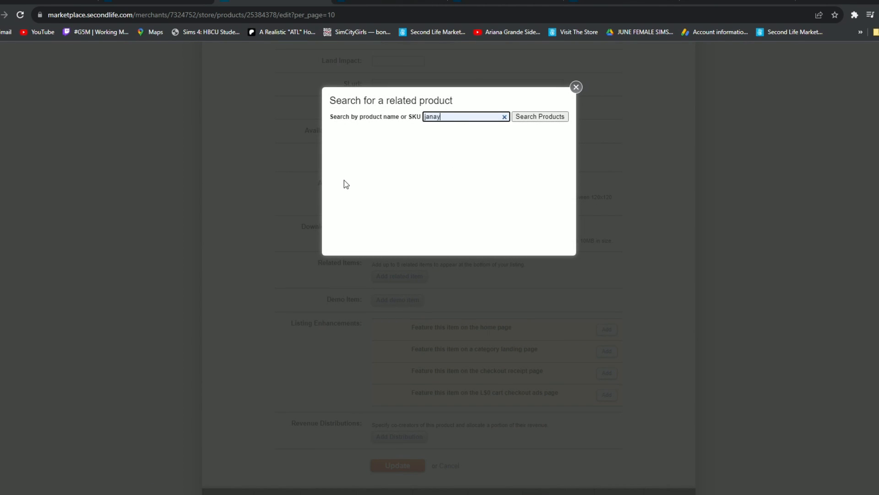
left_click(548, 118)
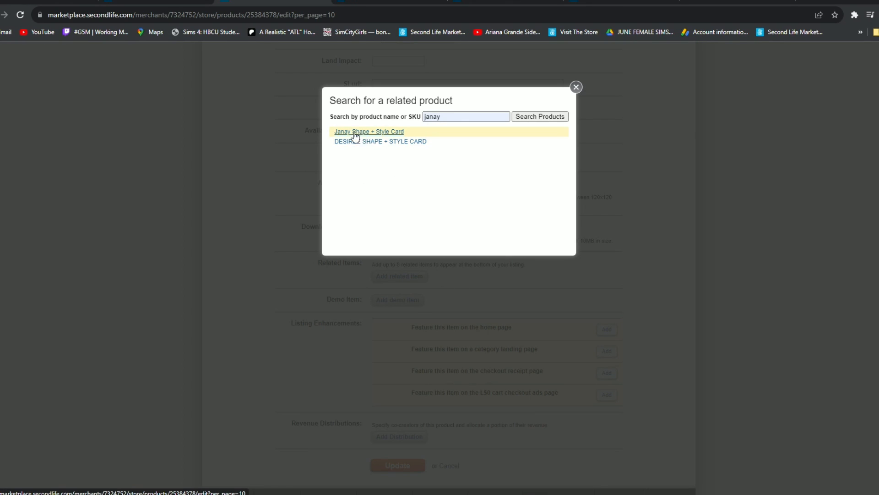
left_click(574, 87)
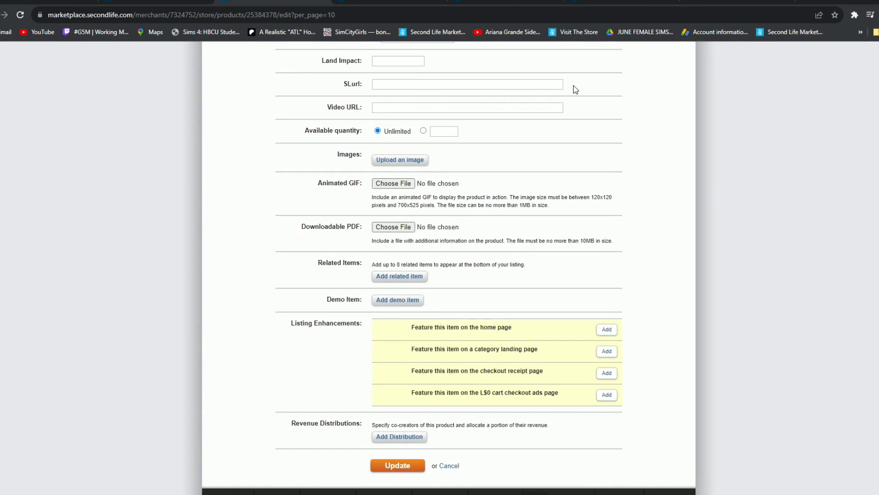
Switch to the -ERFE- Arch & Design store page and open its Splines floor light Silver listing
left_click(517, 1)
scroll(496, 200, "down", 15)
scroll(496, 200, "up", 3)
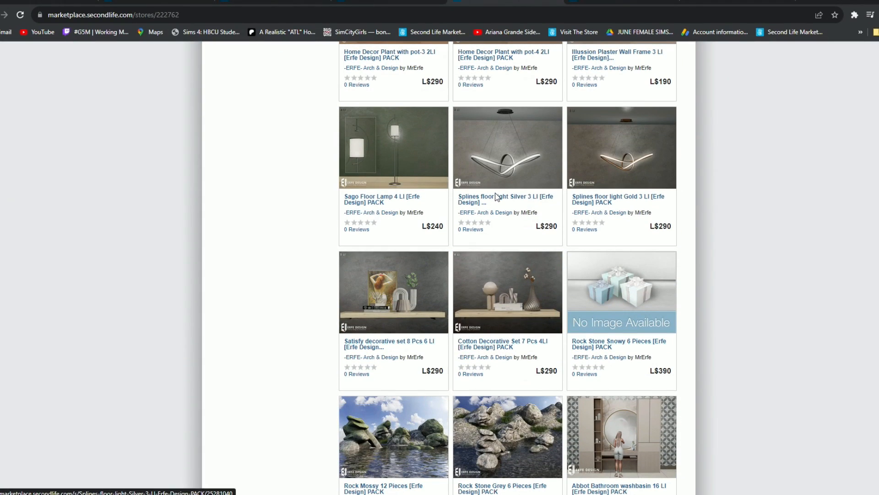
left_click(496, 200)
scroll(422, 241, "down", 4)
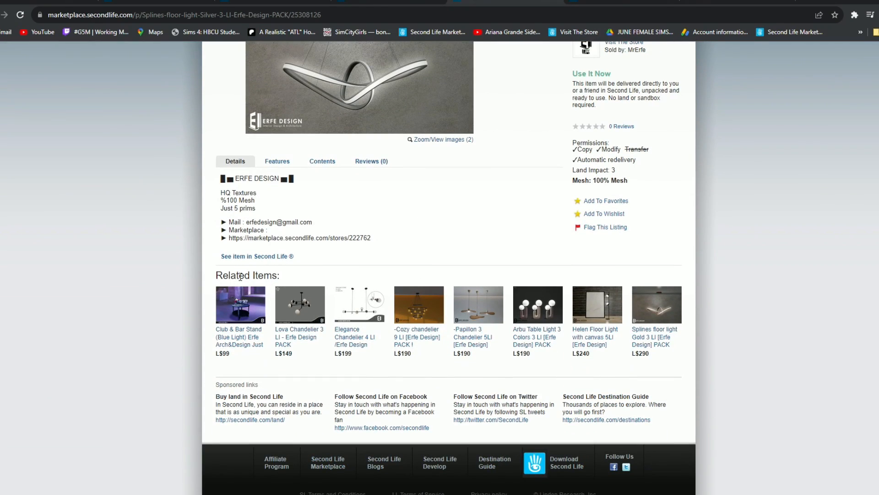
Examine how the related items are displayed beneath the Splines floor light Silver listing's details
left_click_drag(210, 277, 640, 358)
left_click(686, 369)
scroll(486, 224, "up", 4)
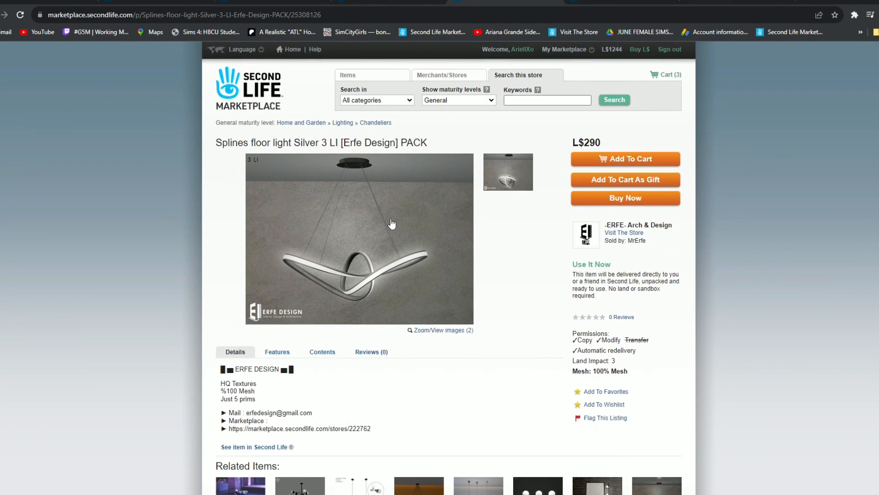
scroll(384, 219, "down", 3)
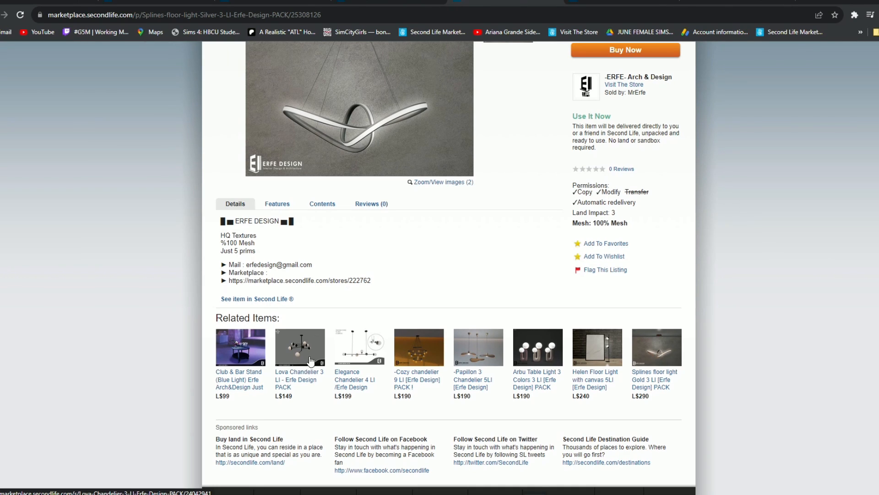
scroll(307, 362, "up", 3)
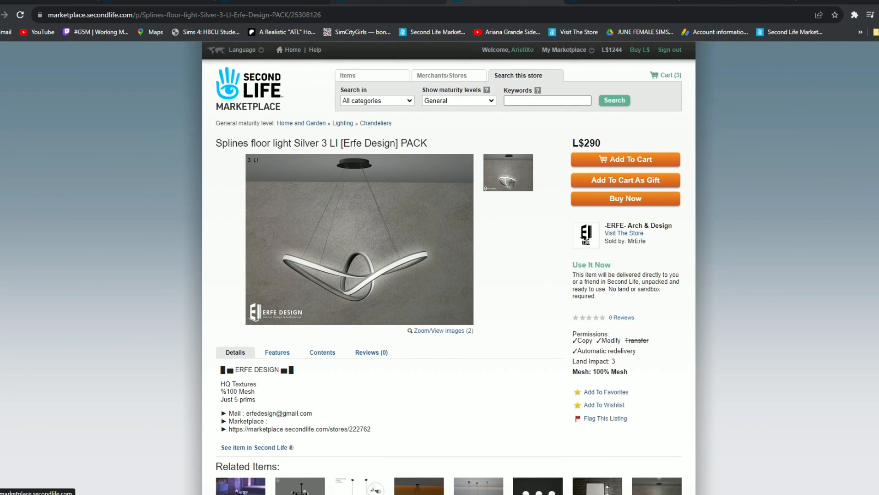
Return to the fatpack's edit form and review the listing enhancements, including the price options for featuring the item on the home page
key("ctrl+shift+Tab")
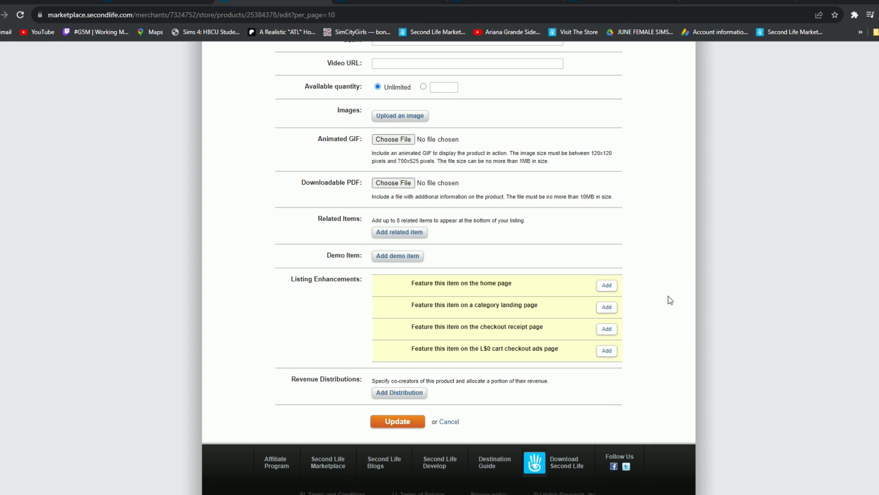
left_click_drag(278, 284, 362, 280)
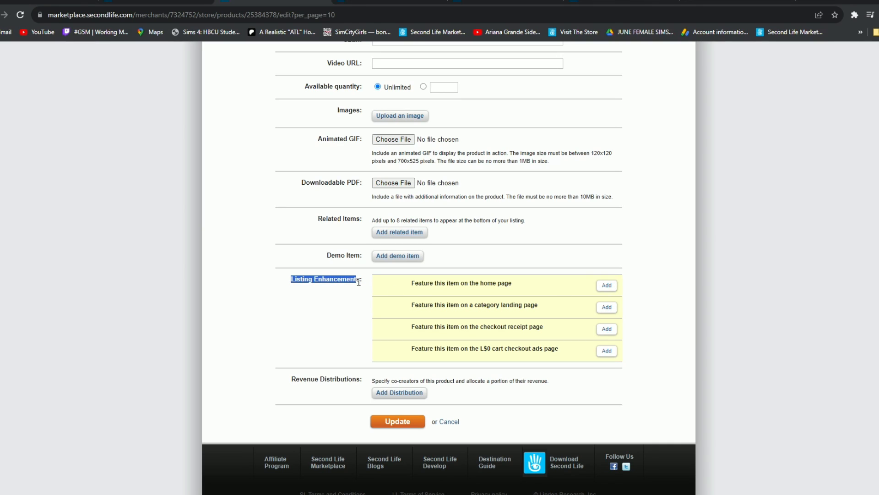
left_click(363, 316)
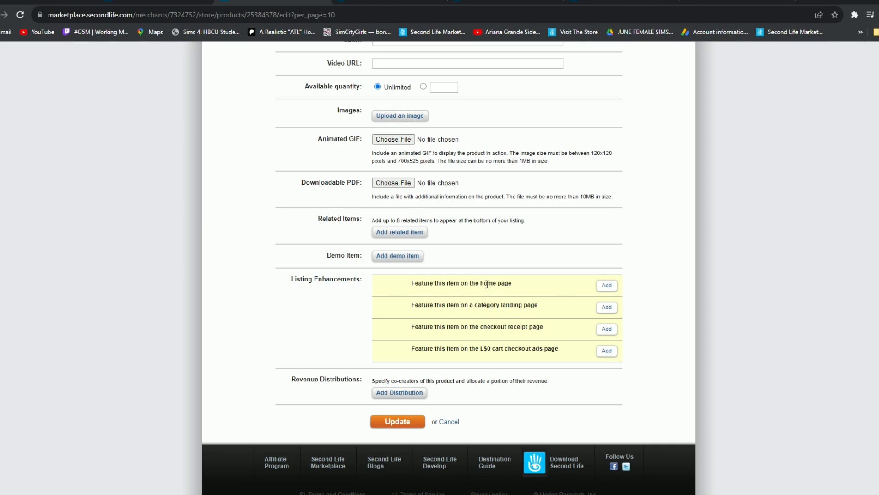
left_click_drag(488, 284, 501, 284)
left_click(603, 290)
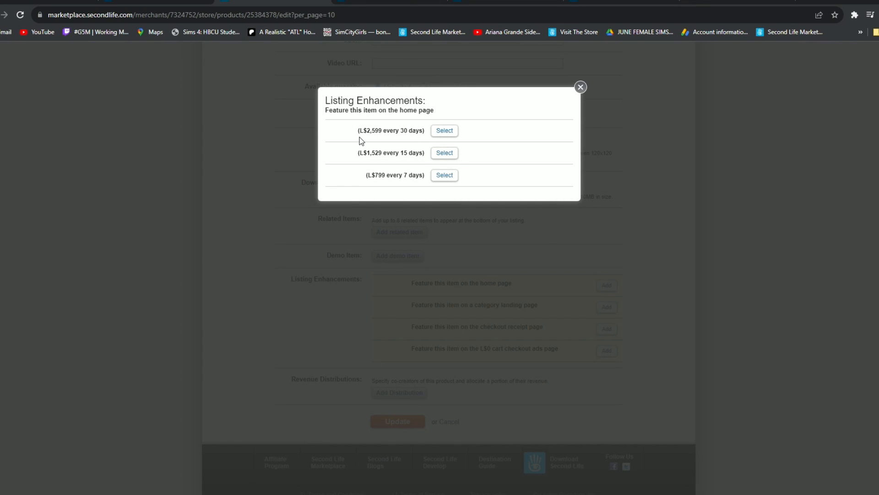
triple_click(418, 172)
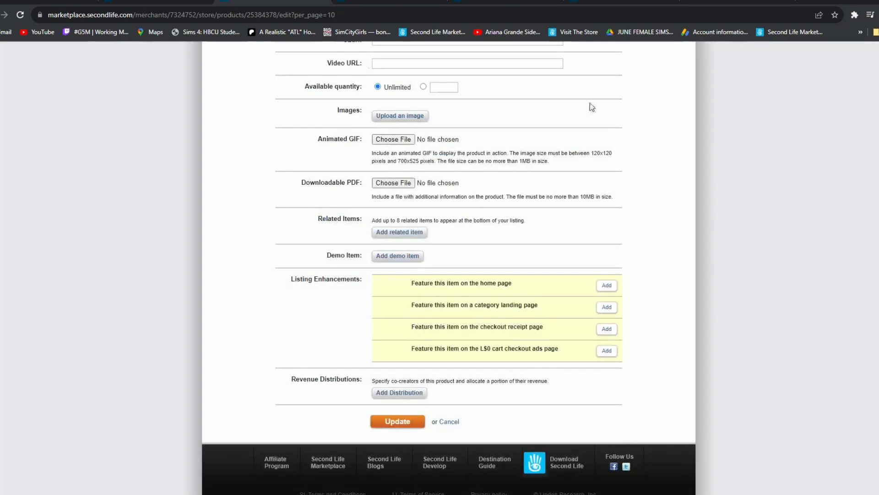
left_click(581, 87)
left_click_drag(495, 349, 557, 356)
left_click(476, 305)
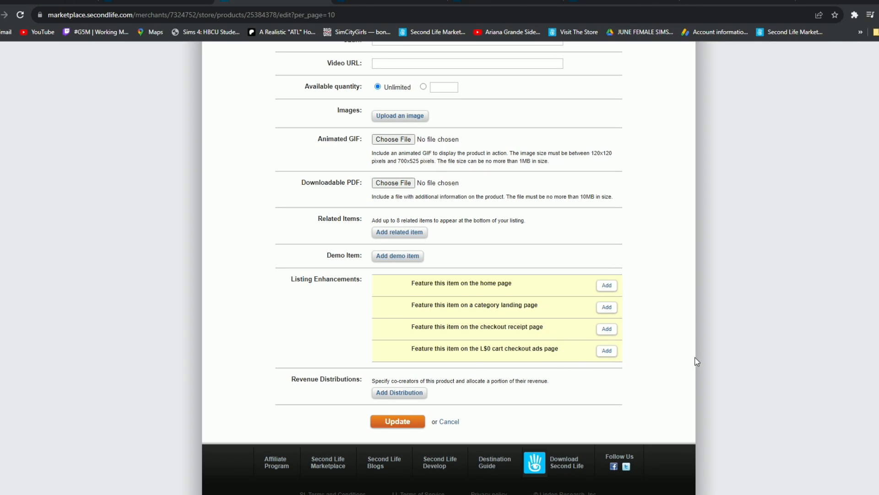
Open the revenue distribution form, look over its collaborator and percentage fields, and close it without adding anyone
left_click(400, 393)
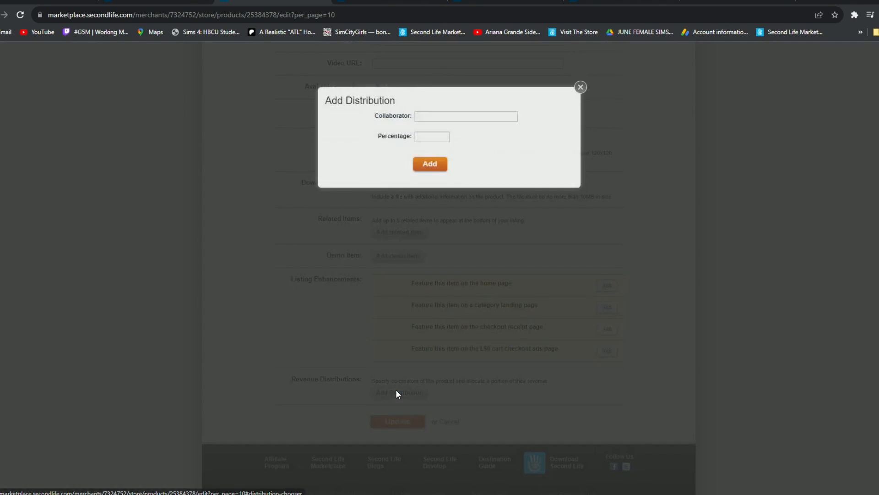
left_click(440, 118)
left_click(441, 136)
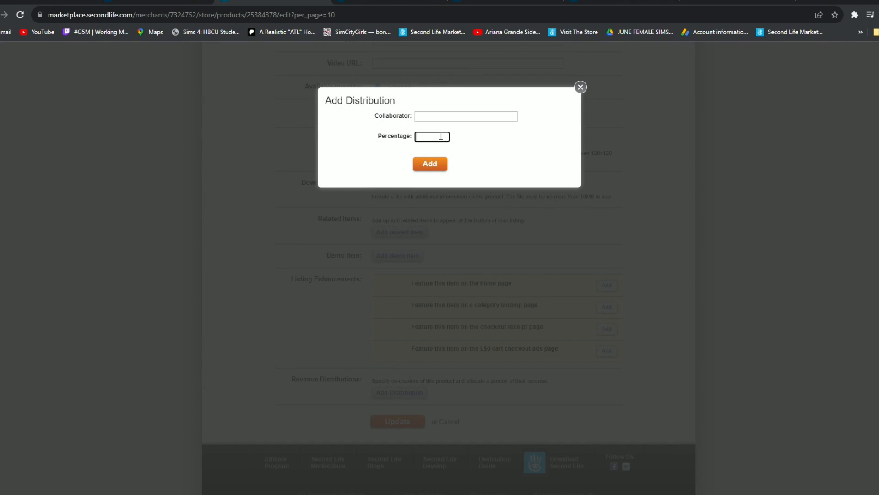
left_click(581, 87)
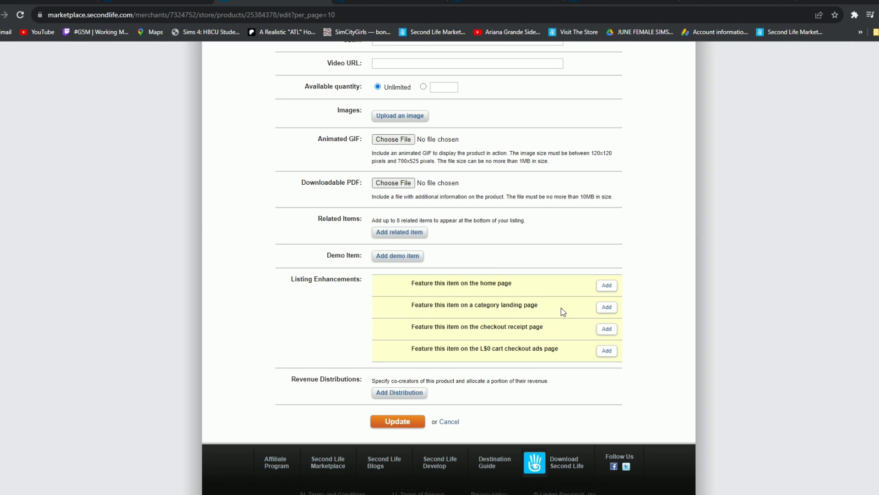
Try out comma-separated sample keywords starting with "shirt" in the fatpack's Keywords field and clear them again
scroll(705, 347, "up", 8)
scroll(706, 346, "up", 9)
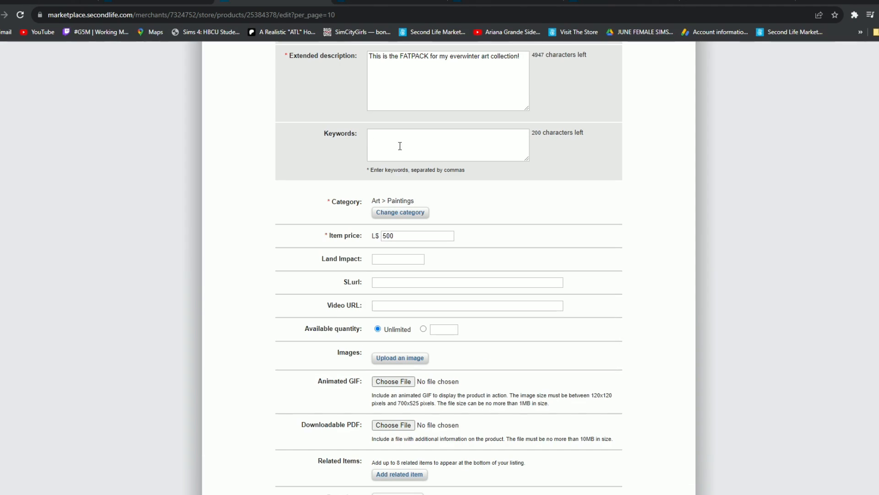
left_click(400, 145)
scroll(405, 233, "up", 2)
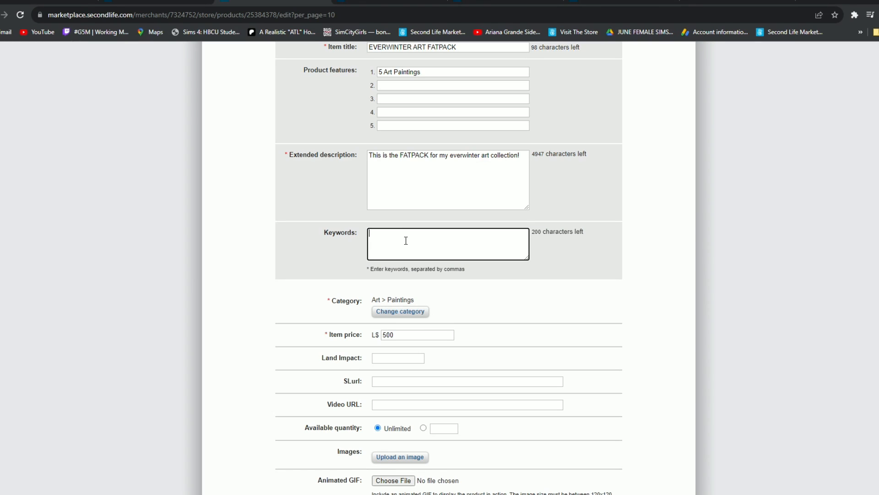
scroll(584, 242, "down", 7)
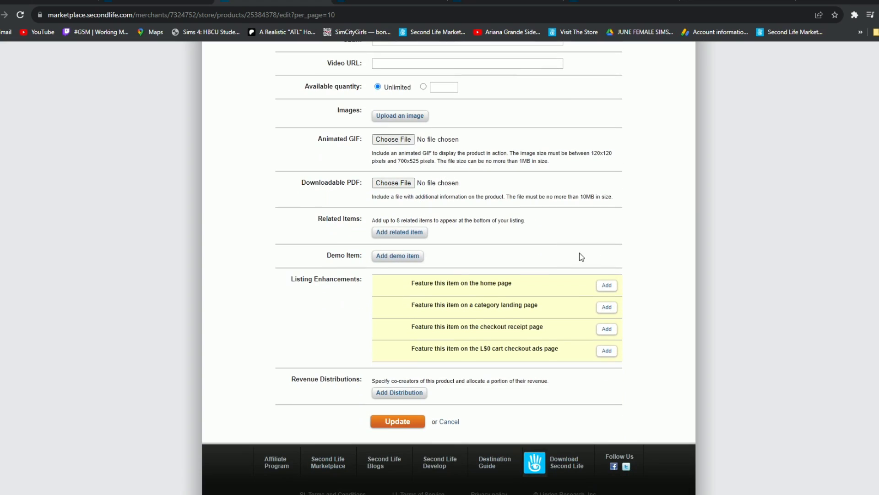
scroll(590, 333, "up", 6)
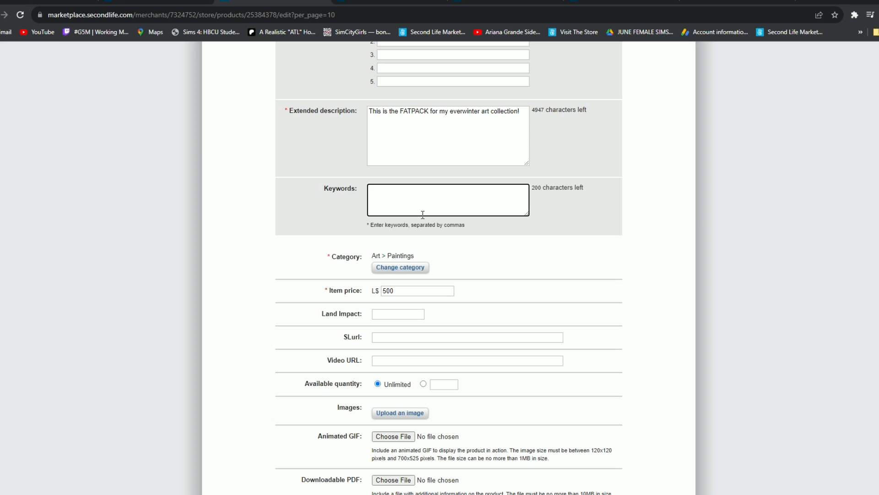
type("s")
key("BackSpace")
key("BackSpace")
key("BackSpace")
type("hirt, vlack")
key("BackSpace")
key("BackSpace")
key("BackSpace")
key("BackSpace")
key("BackSpace")
key("BackSpace")
key("BackSpace")
key("BackSpace")
key("BackSpace")
key("BackSpace")
key("BackSpace")
key("BackSpace")
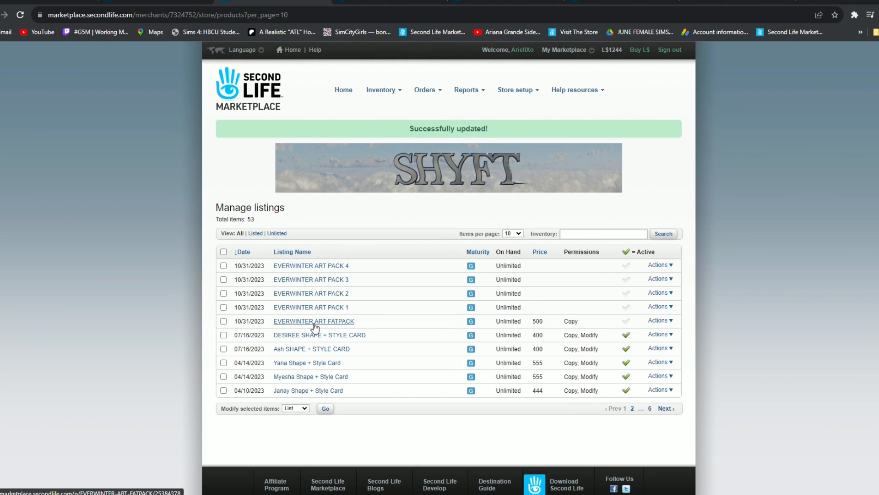
Activate the EVERWINTER ART FATPACK listing and send a test delivery of it
mouse_move(563, 322)
left_mouse_down()
mouse_move(535, 324)
mouse_move(573, 323)
left_mouse_up()
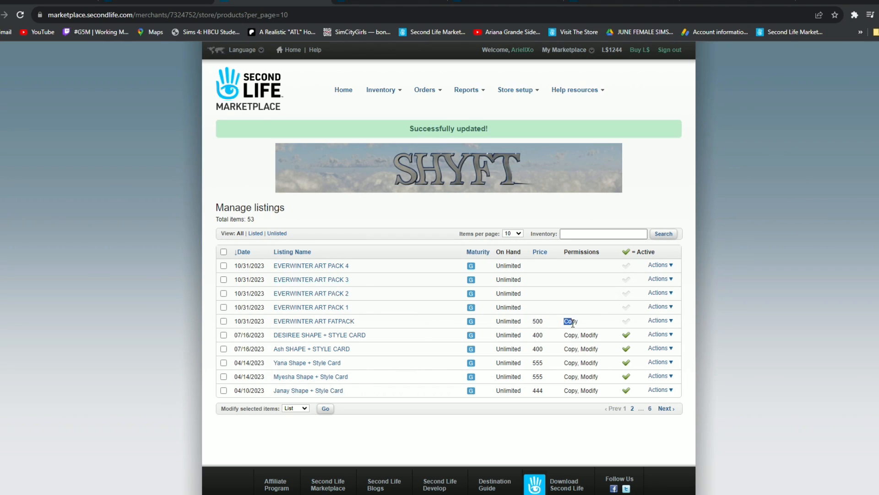
left_click(626, 322)
left_click(659, 325)
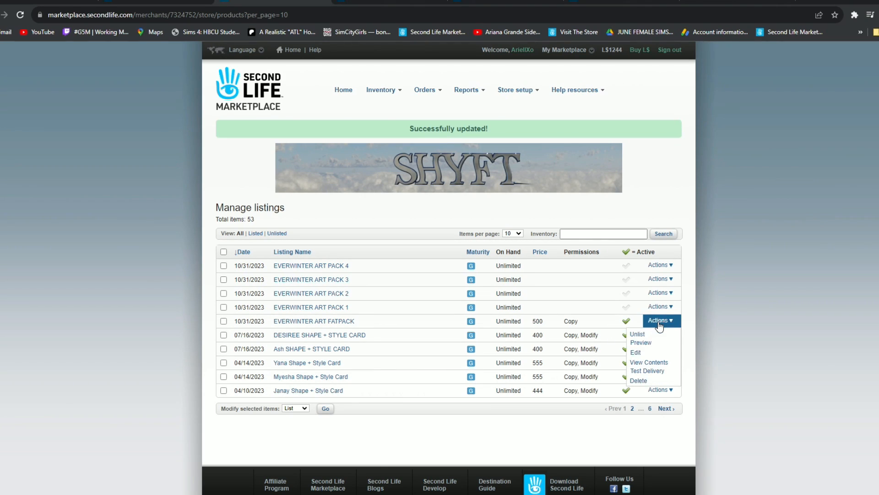
left_click(646, 372)
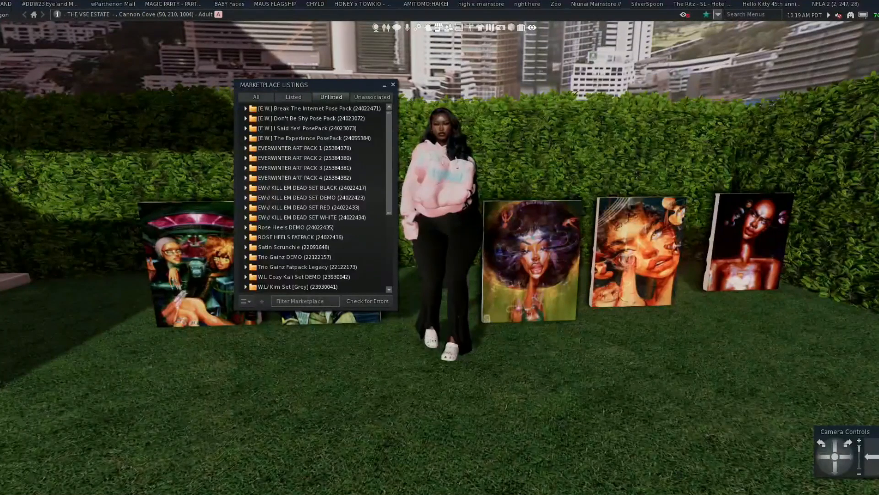
Switch to the Second Life viewer, close the marketplace listings, and inspect the delivered EVERWINTER ART FATPACK folder among the inventory's recent Received Items
left_click(392, 85)
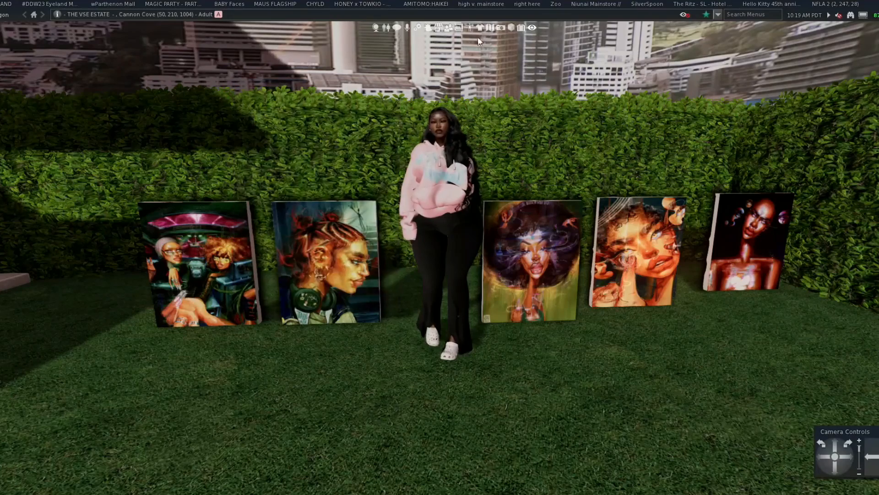
left_click(521, 28)
left_click(669, 66)
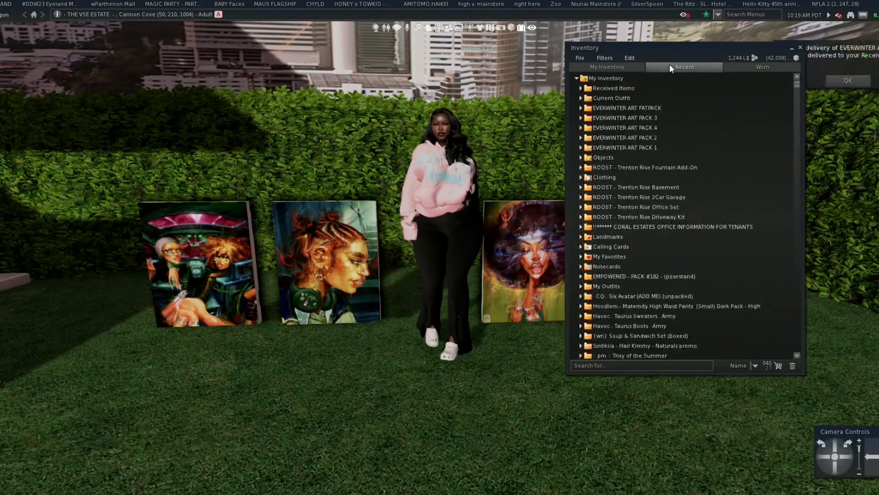
left_click_drag(761, 47, 496, 207)
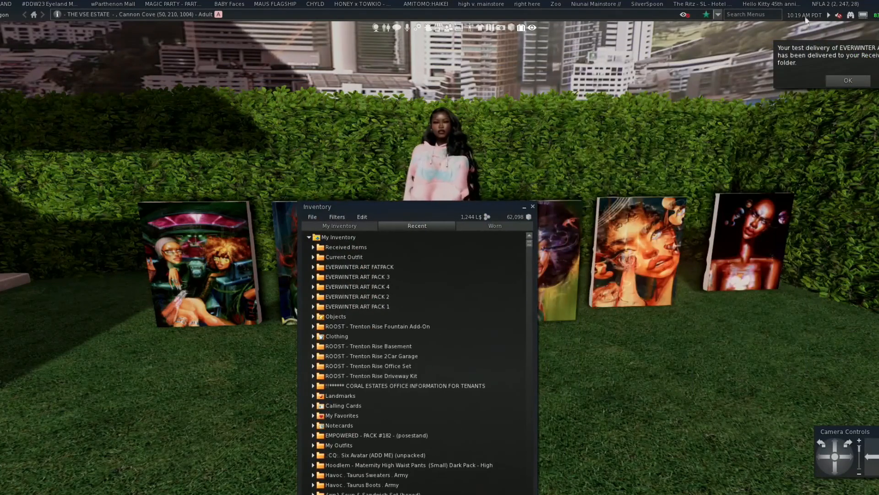
left_click(313, 247)
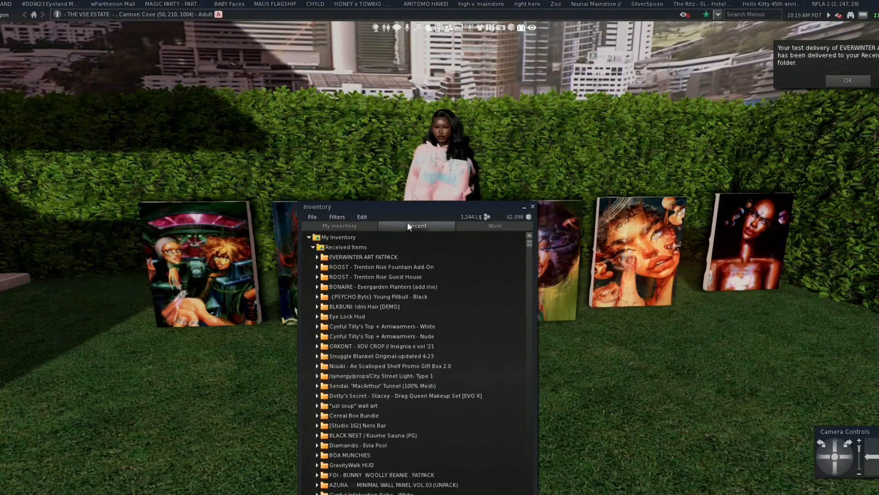
left_click_drag(407, 207, 495, 135)
left_click(404, 185)
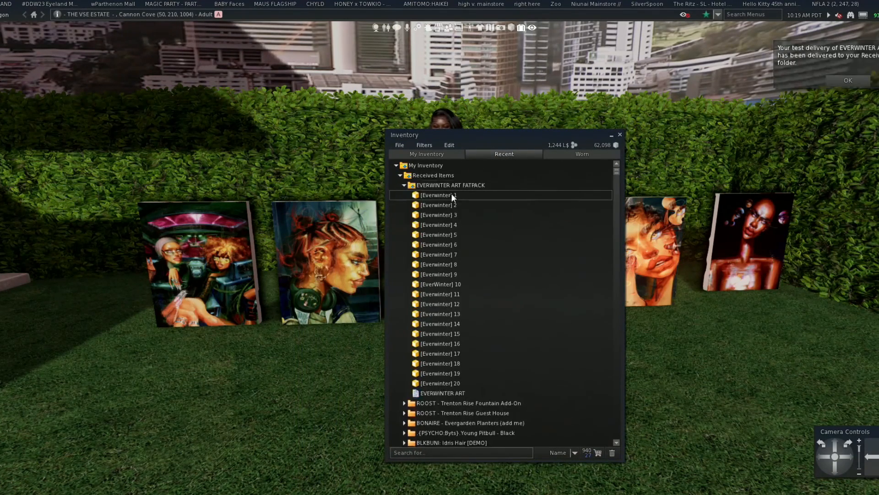
Delete the test-delivered EVERWINTER ART FATPACK folder from Received Items and collapse the Received Items folder
right_click(457, 182)
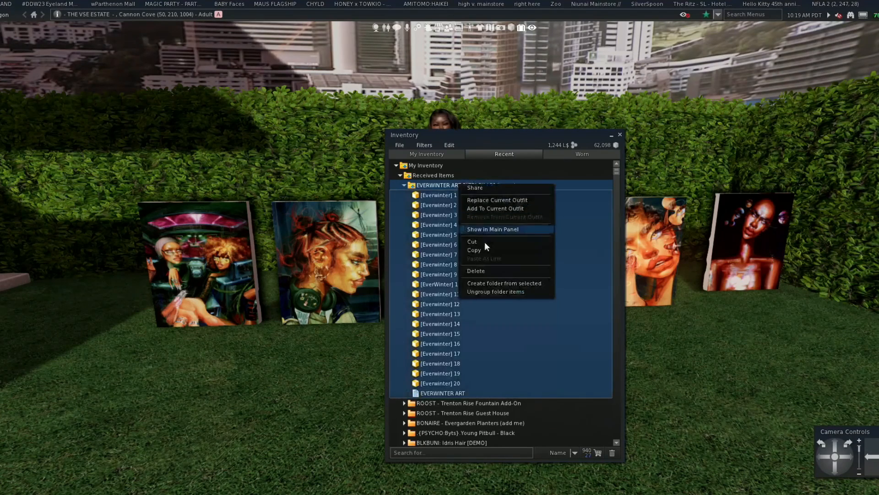
left_click(486, 271)
left_click(400, 176)
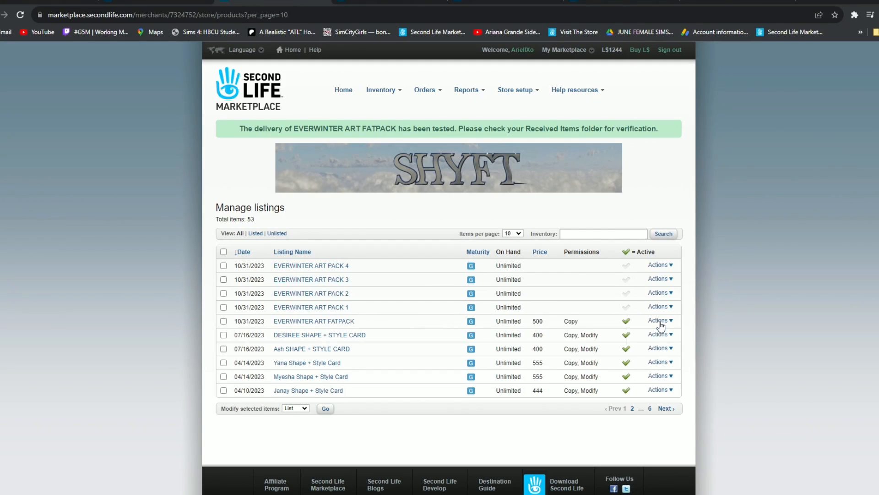
Return to the marketplace, preview the fatpack listing, and check its quantity, price and permissions in the listings table
left_click(659, 321)
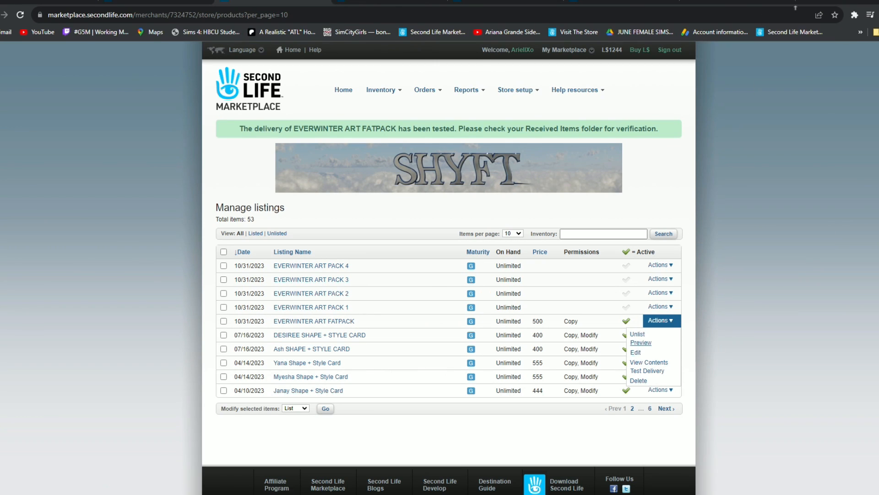
left_click(641, 342)
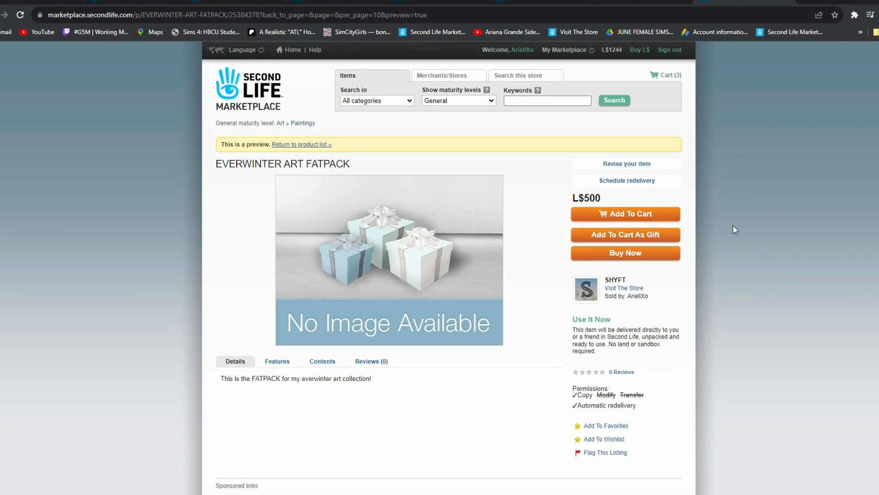
scroll(734, 229, "down", 2)
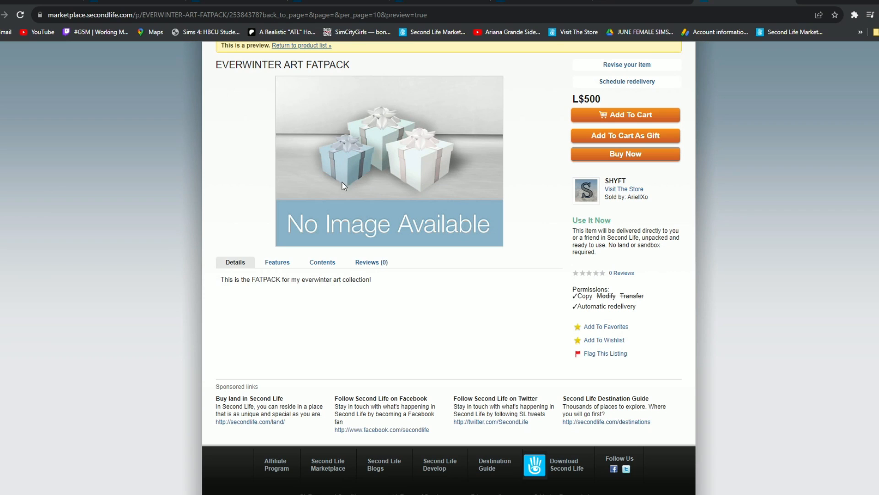
scroll(634, 143, "up", 2)
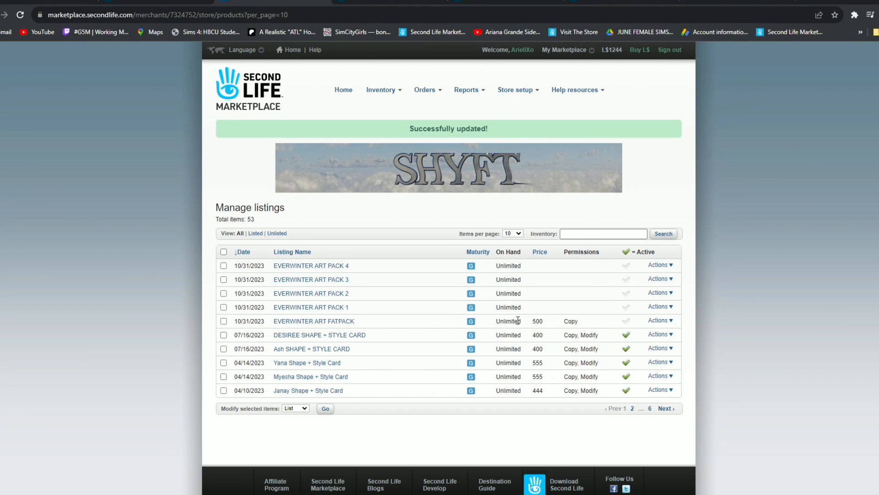
left_click_drag(498, 321, 548, 324)
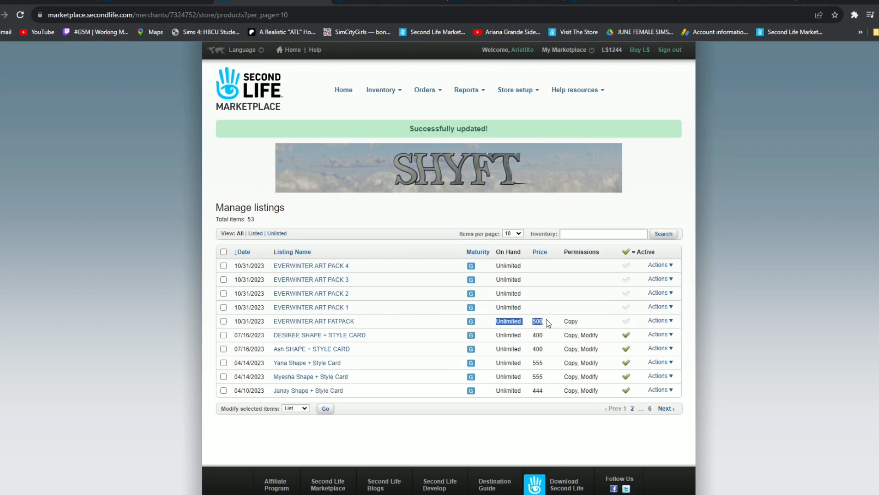
left_click(571, 320)
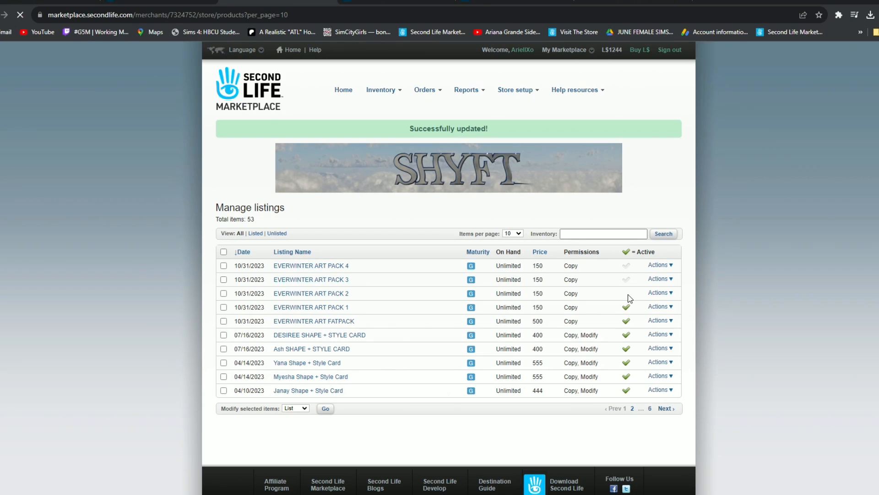
Activate the remaining EVERWINTER ART PACK 2, 3 and 4 listings and view the SHYFT store page
left_click(625, 292)
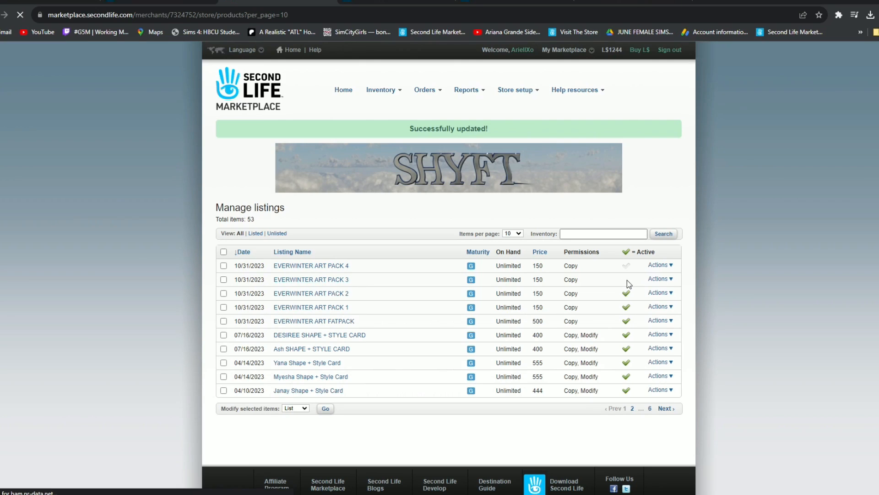
mouse_move(515, 90)
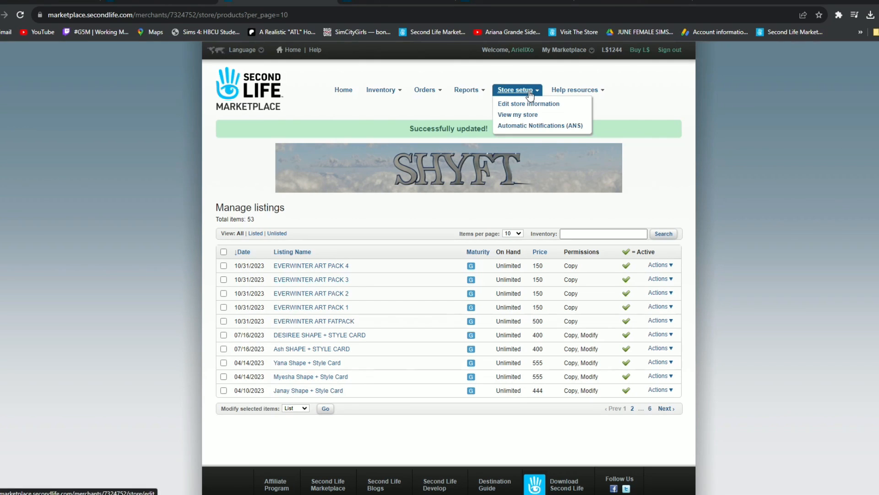
left_click(515, 116)
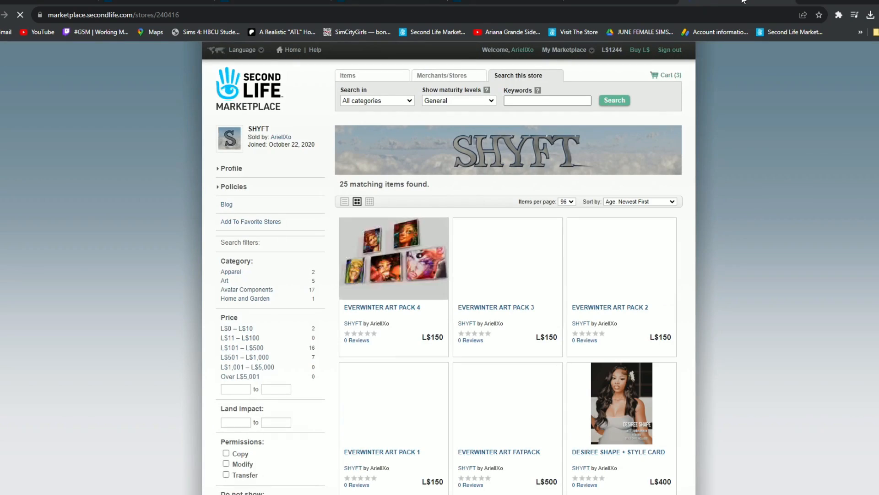
scroll(714, 241, "down", 2)
scroll(714, 241, "up", 2)
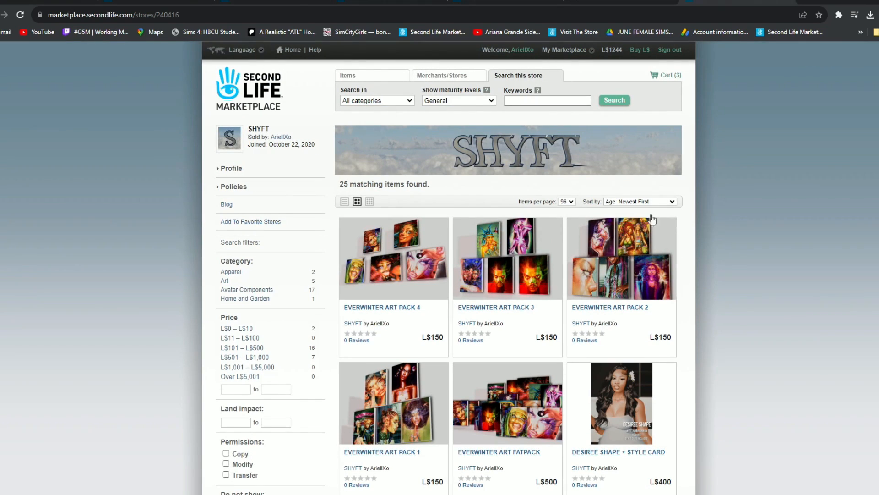
Go back to the managed listings and preview the EVERWINTER ART FATPACK, examining its product image and related items
left_click(293, 2)
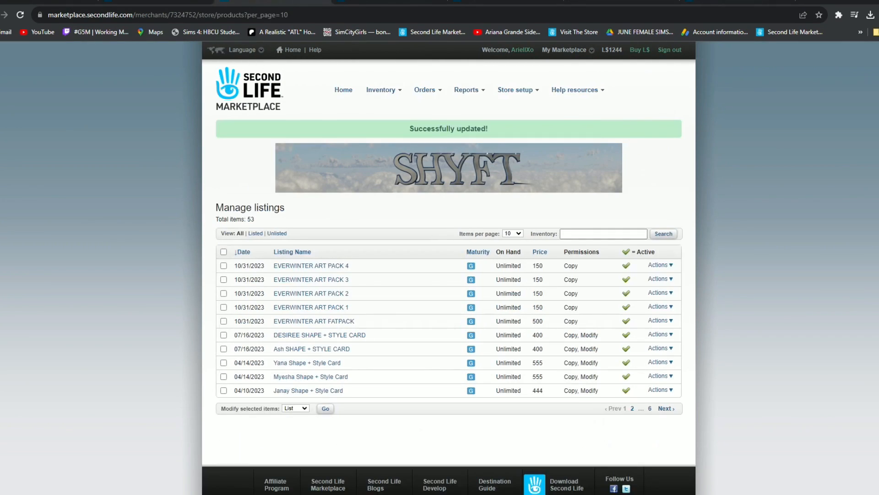
left_click(672, 322)
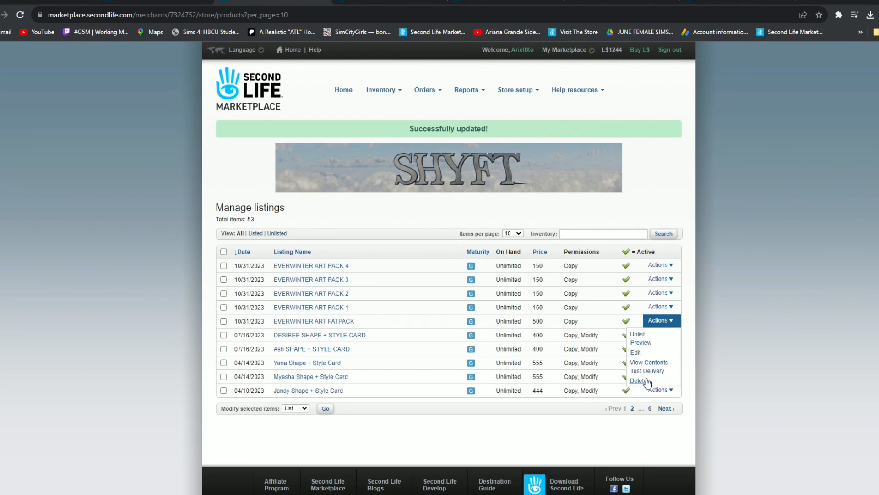
left_click(641, 343)
scroll(567, 245, "down", 4)
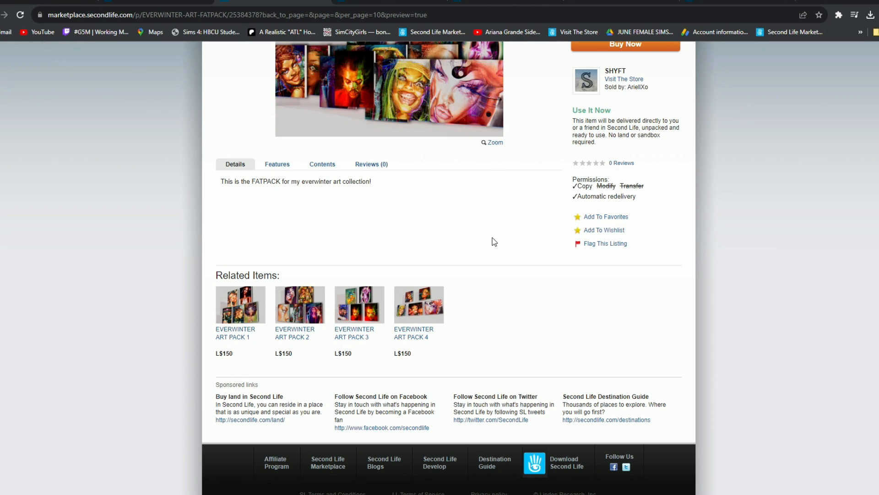
scroll(494, 241, "up", 1)
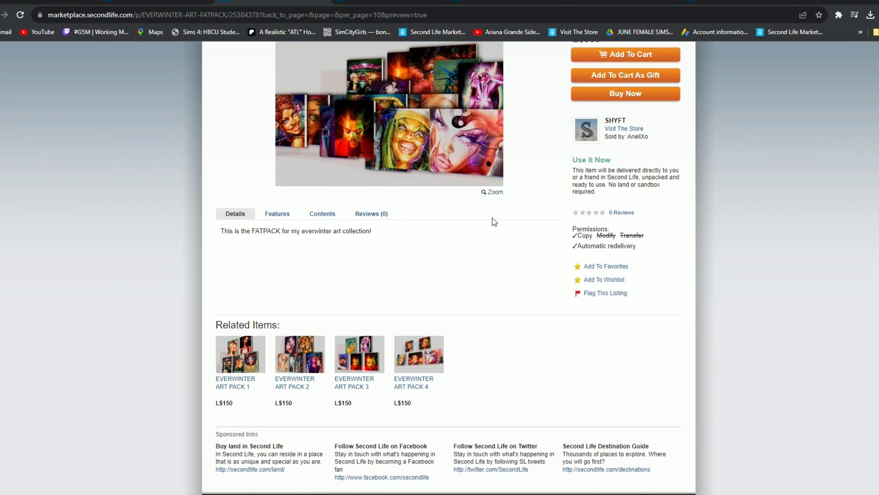
left_click(379, 157)
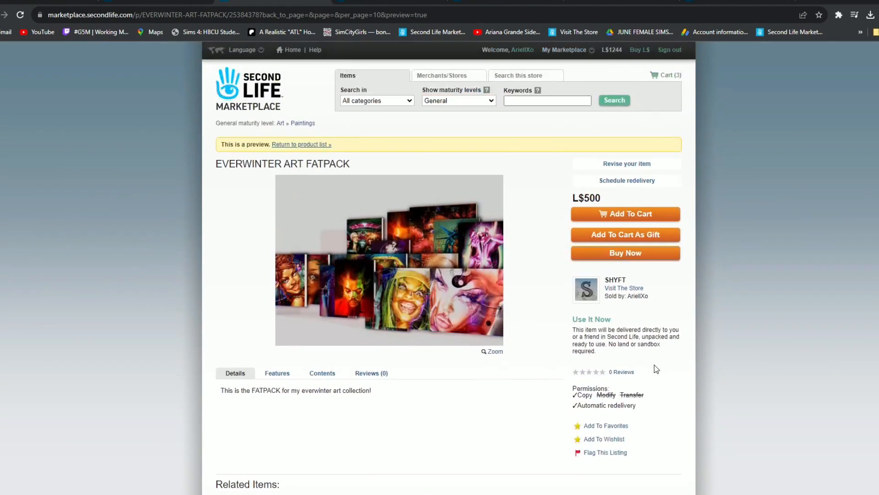
scroll(655, 348, "down", 3)
scroll(640, 328, "up", 4)
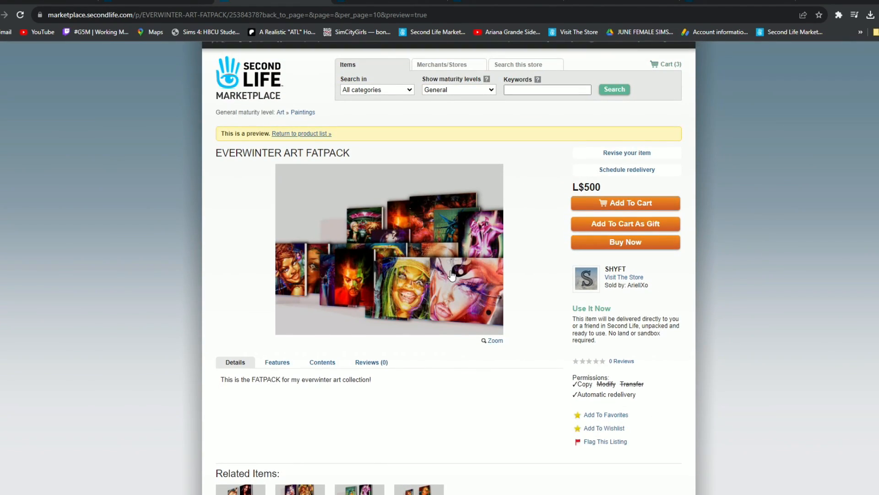
Visit the SHYFT store from the fatpack listing and look through all of its items
left_click(624, 277)
scroll(696, 262, "down", 1)
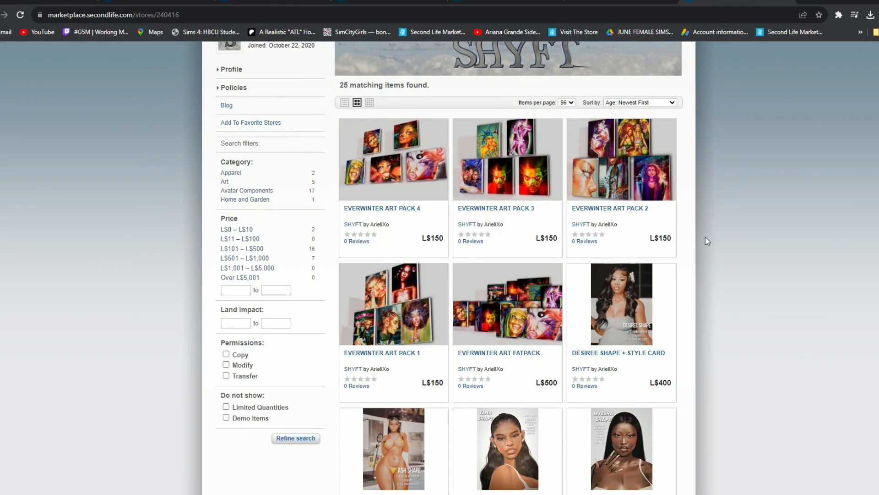
scroll(705, 238, "down", 10)
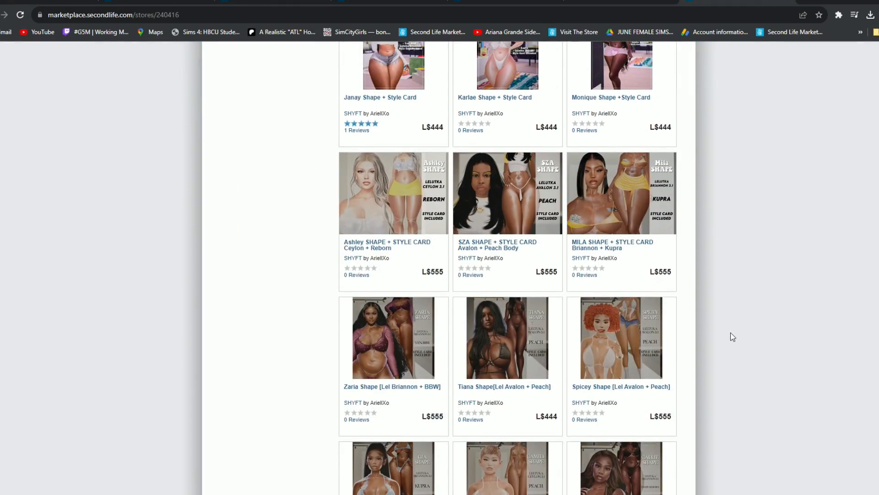
scroll(732, 337, "down", 5)
scroll(723, 366, "up", 8)
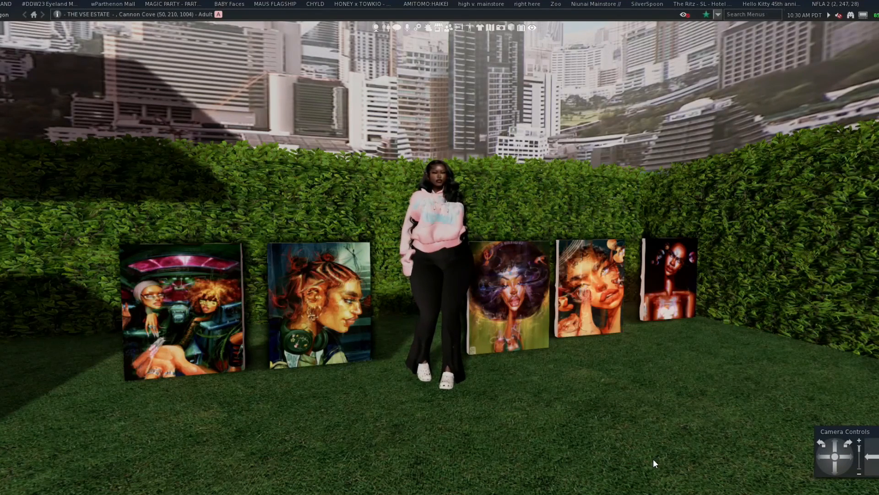
left_click_drag(471, 314, 404, 313)
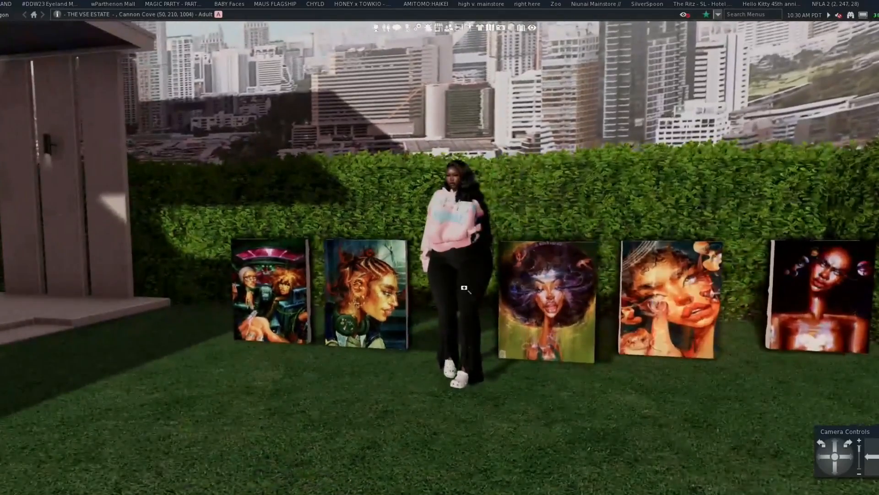
mouse_move(464, 288)
left_mouse_down()
mouse_move(522, 309)
mouse_move(485, 328)
mouse_move(484, 297)
mouse_move(458, 298)
left_mouse_up()
mouse_move(642, 241)
left_mouse_down()
mouse_move(627, 192)
mouse_move(613, 229)
left_mouse_up()
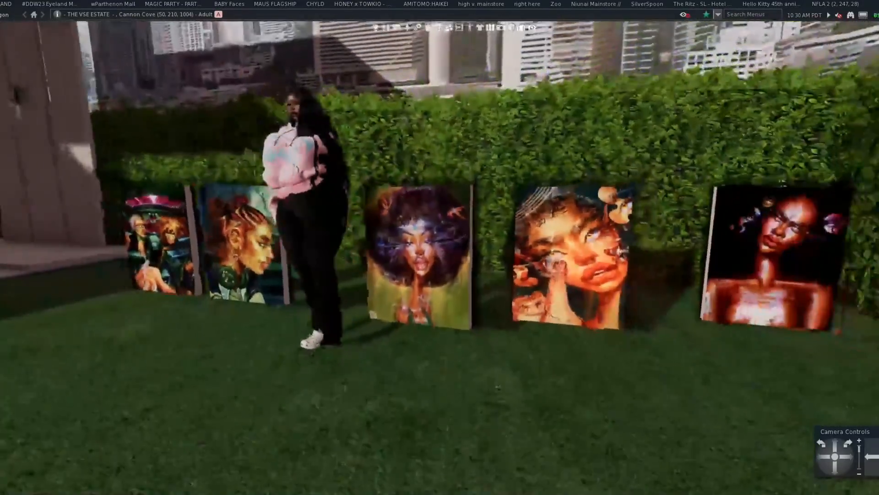
mouse_move(439, 247)
left_mouse_down()
mouse_move(458, 219)
mouse_move(449, 266)
mouse_move(435, 270)
mouse_move(435, 234)
mouse_move(472, 266)
mouse_move(468, 238)
mouse_move(518, 243)
mouse_move(468, 230)
left_mouse_up()
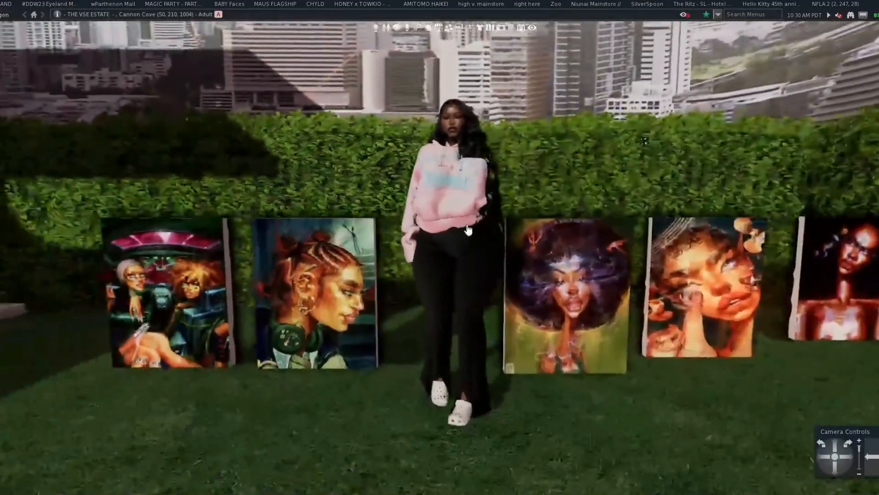
scroll(468, 230, "down", 3)
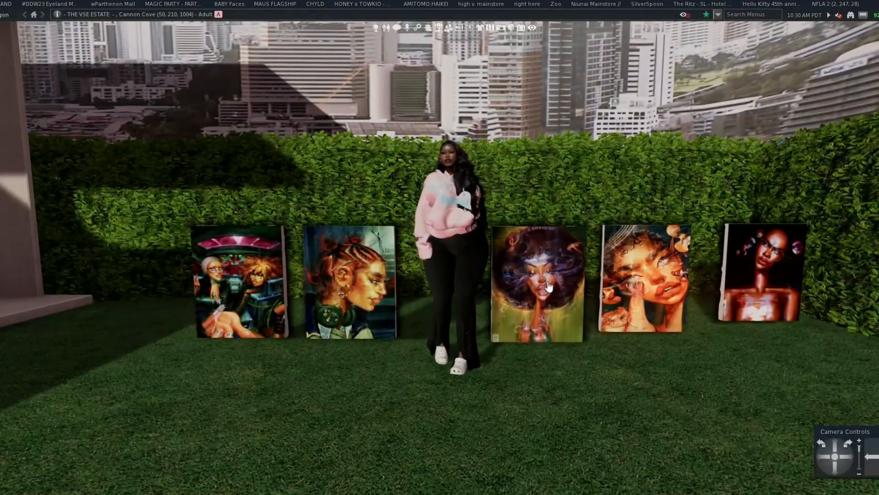
mouse_move(548, 287)
left_mouse_down()
mouse_move(659, 293)
mouse_move(580, 301)
mouse_move(535, 350)
mouse_move(532, 293)
mouse_move(533, 306)
mouse_move(568, 311)
left_mouse_up()
scroll(570, 301, "up", 3)
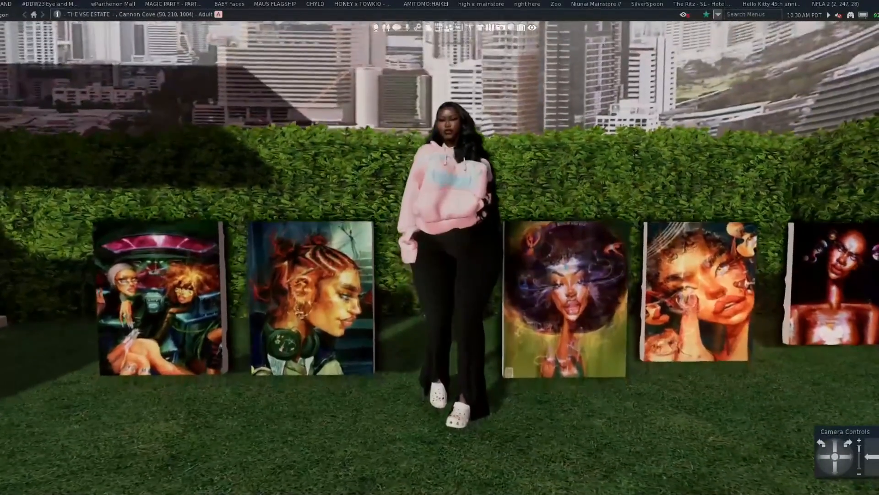
scroll(532, 294, "down", 3)
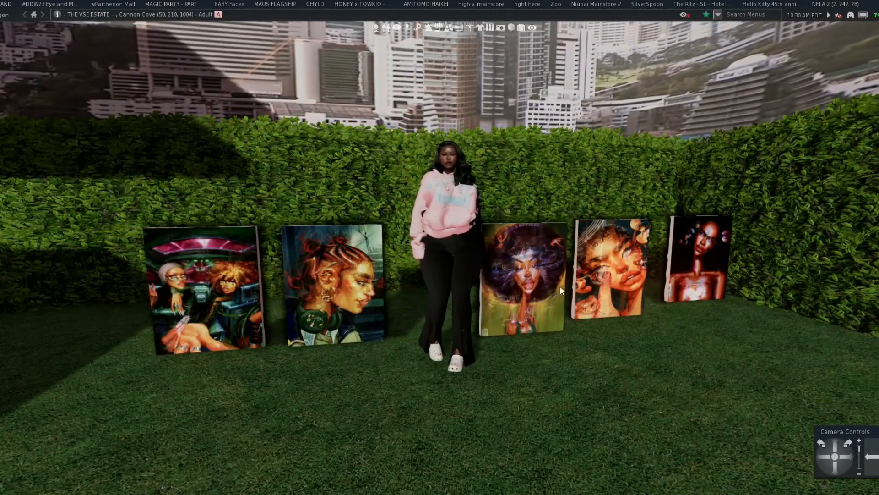
mouse_move(538, 294)
left_mouse_down()
mouse_move(595, 293)
mouse_move(486, 294)
mouse_move(549, 290)
mouse_move(600, 301)
mouse_move(618, 293)
left_mouse_up()
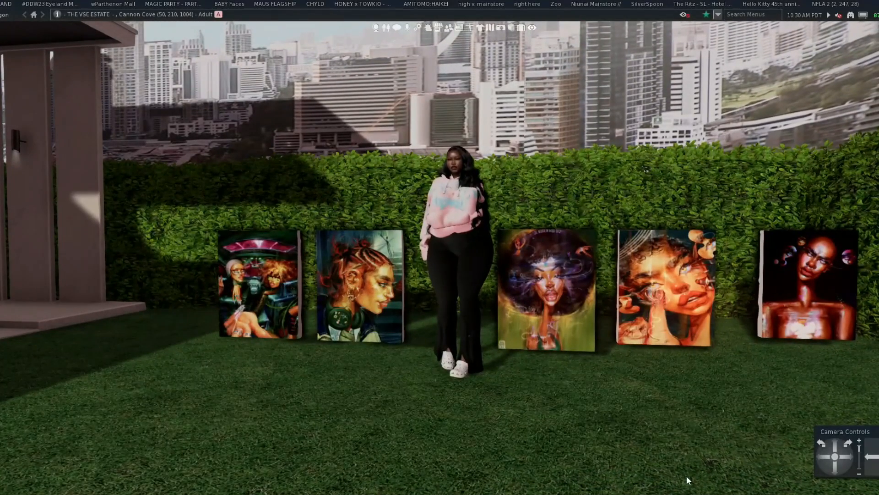